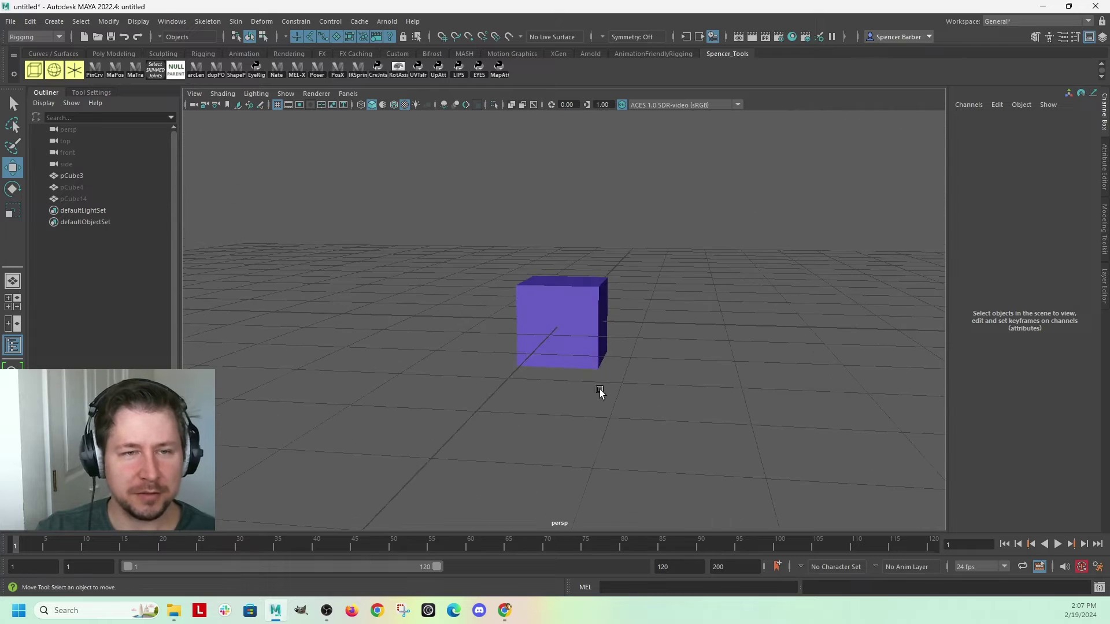
Select the purple cube pCube3, key all its channels at frame 1, and play the animation
click(578, 305)
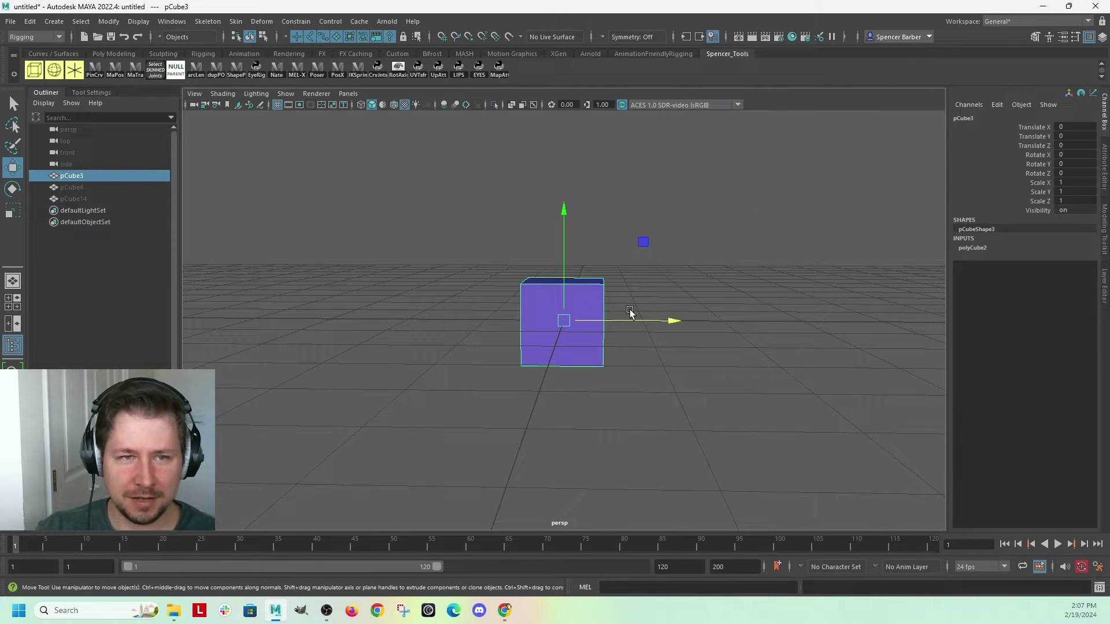
drag(27, 553, 282, 555)
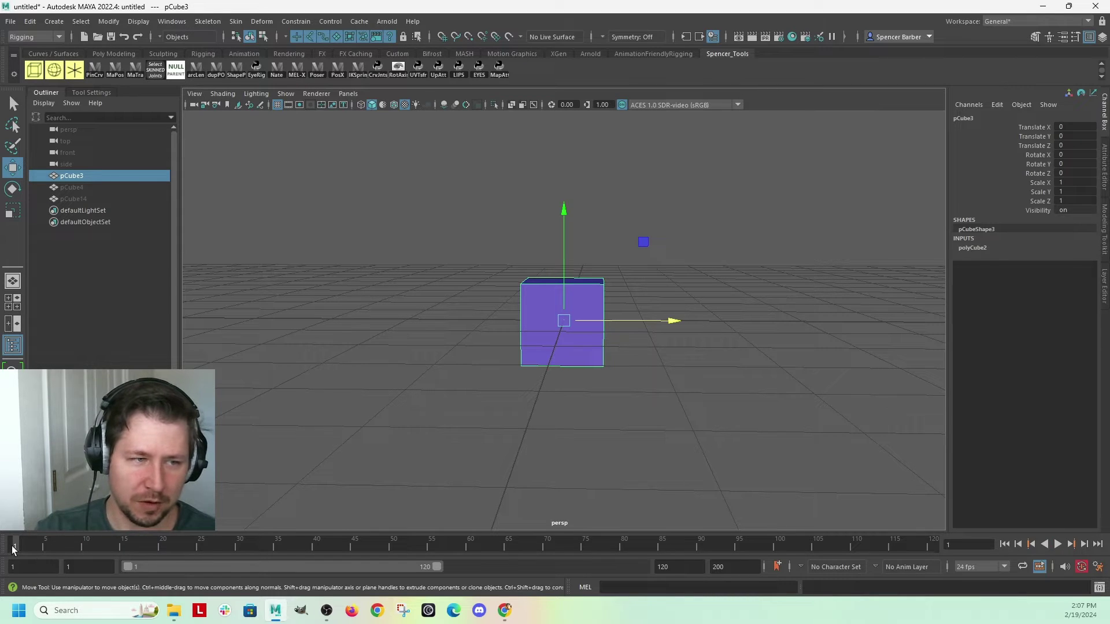
click(653, 322)
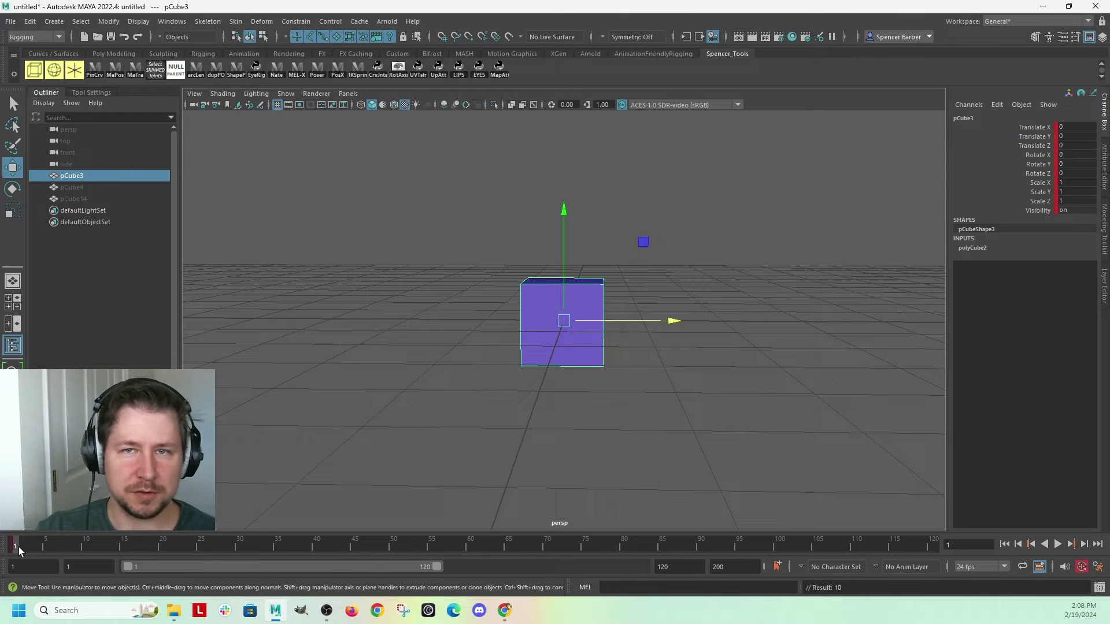
key(alt+v)
key(alt+v)
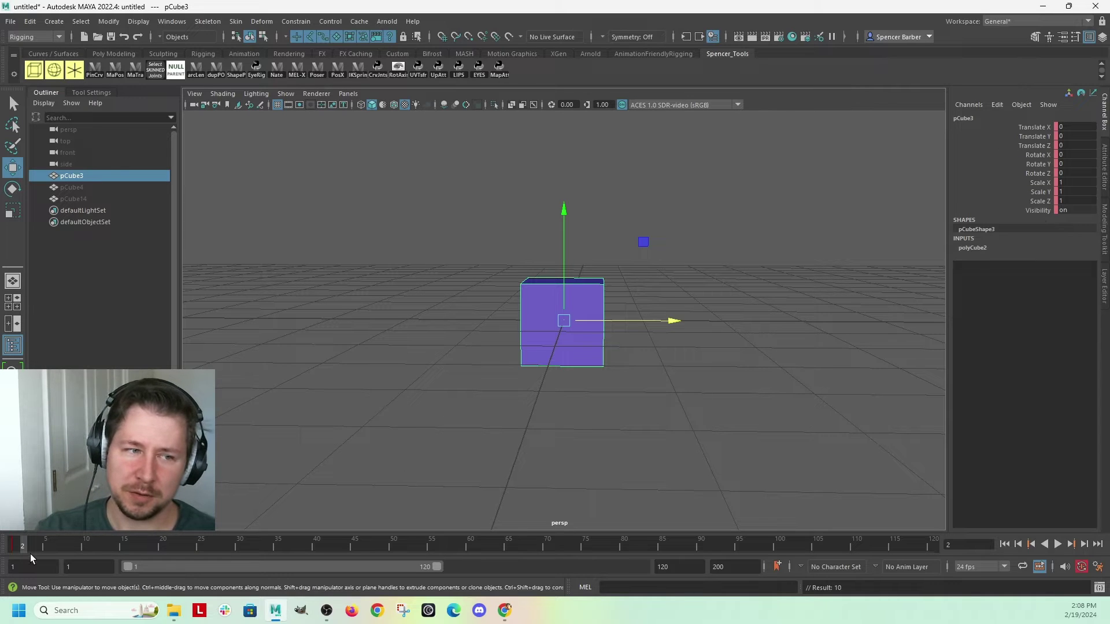
Stop playback at frame 10 and move the cube up and right to translate 3.013, 0.562, 0
key(alt+v)
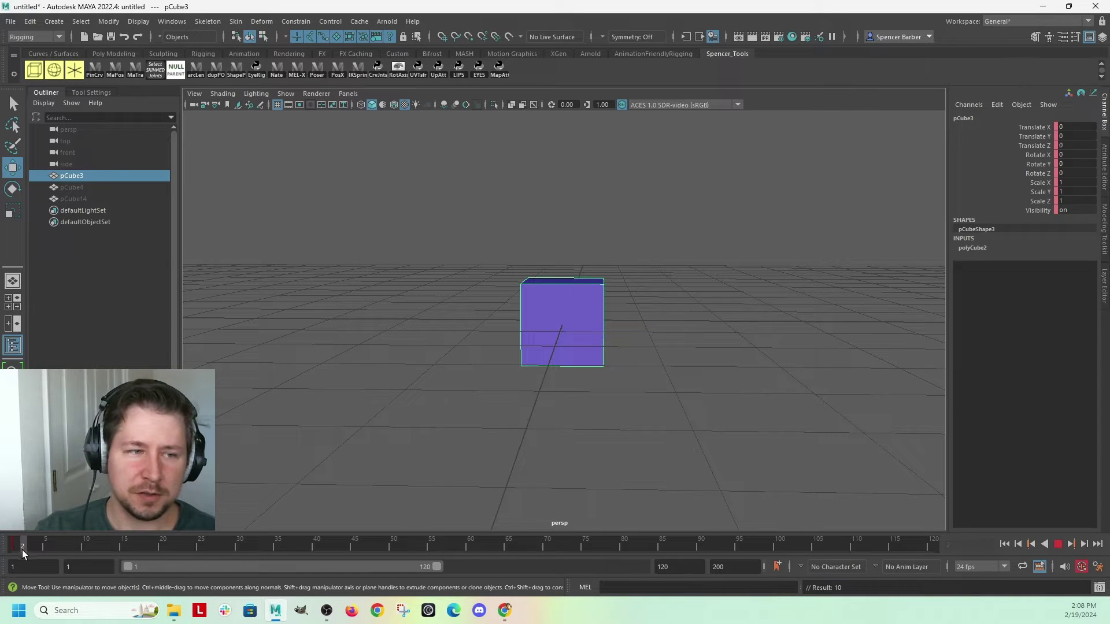
click(86, 548)
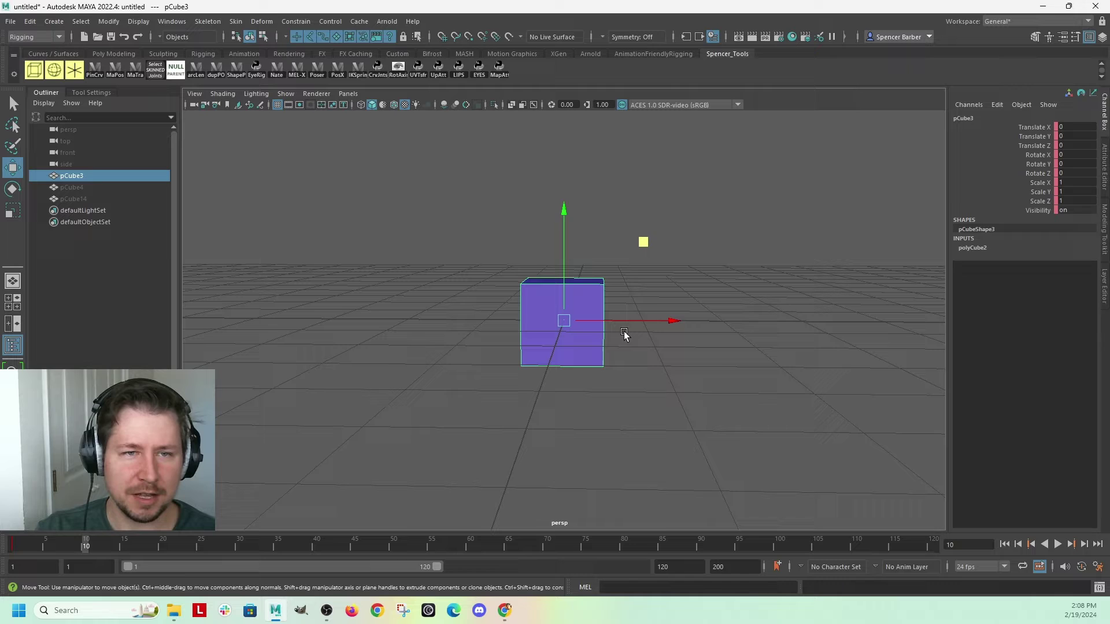
middle_drag(644, 245, 872, 233)
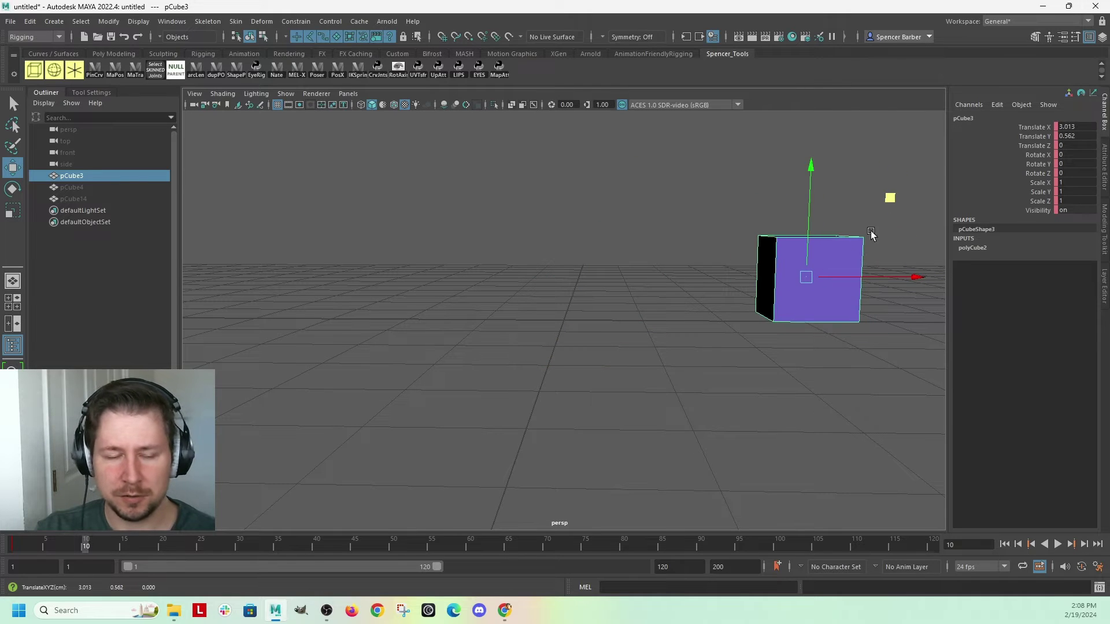
Rotate the cube to 41.438, 39.386, 45.777 and shrink it to scale 0.556
key(e)
drag(775, 248, 885, 309)
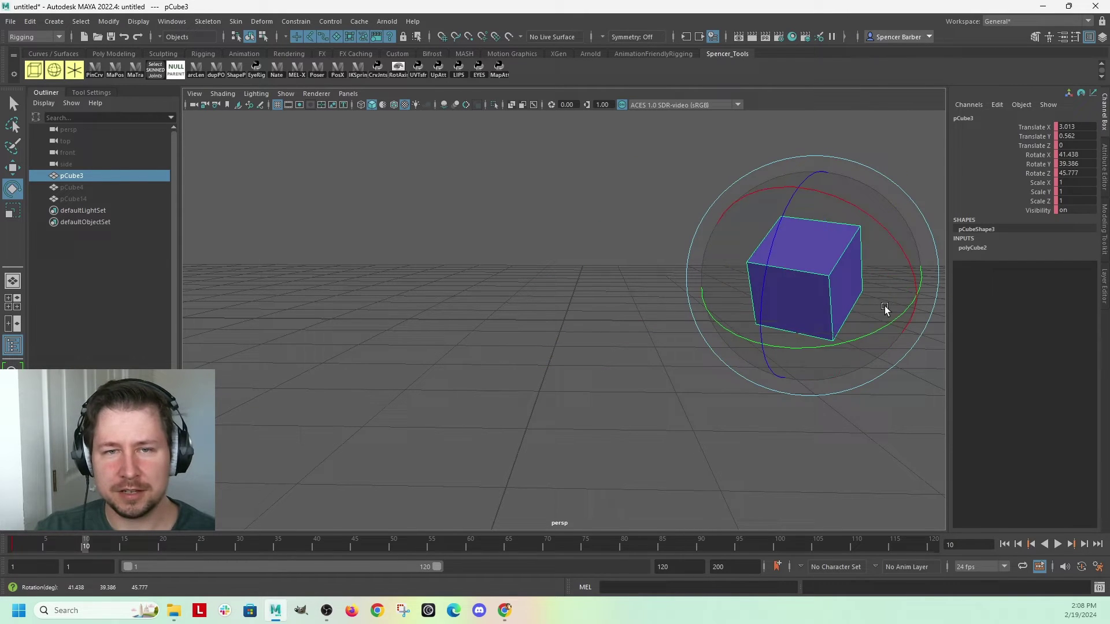
key(r)
drag(804, 275, 761, 306)
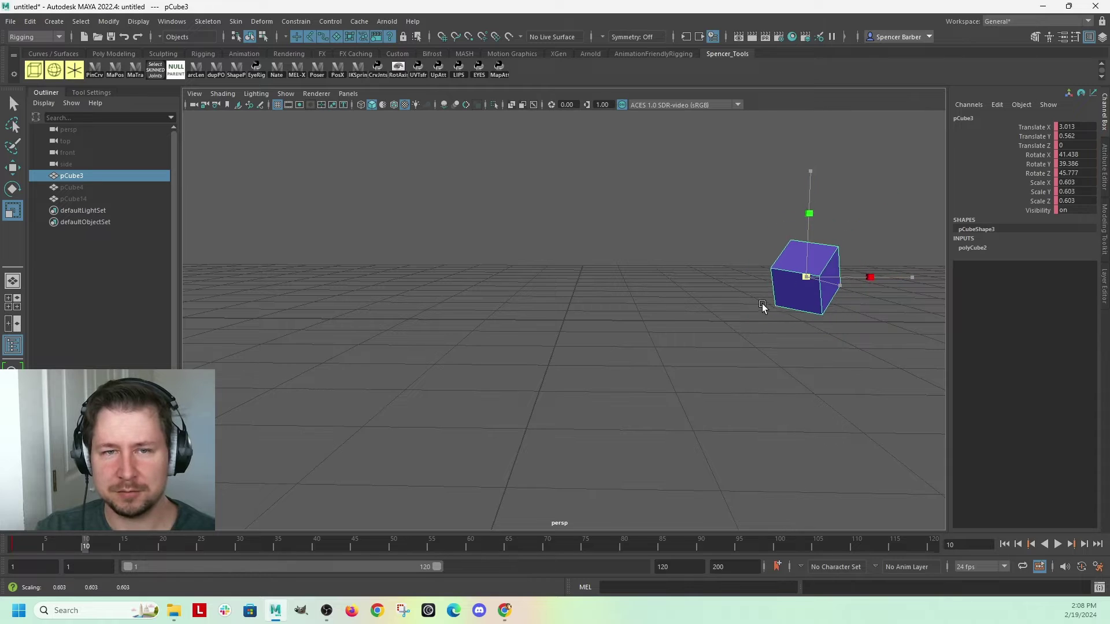
alt+drag(821, 342, 829, 327)
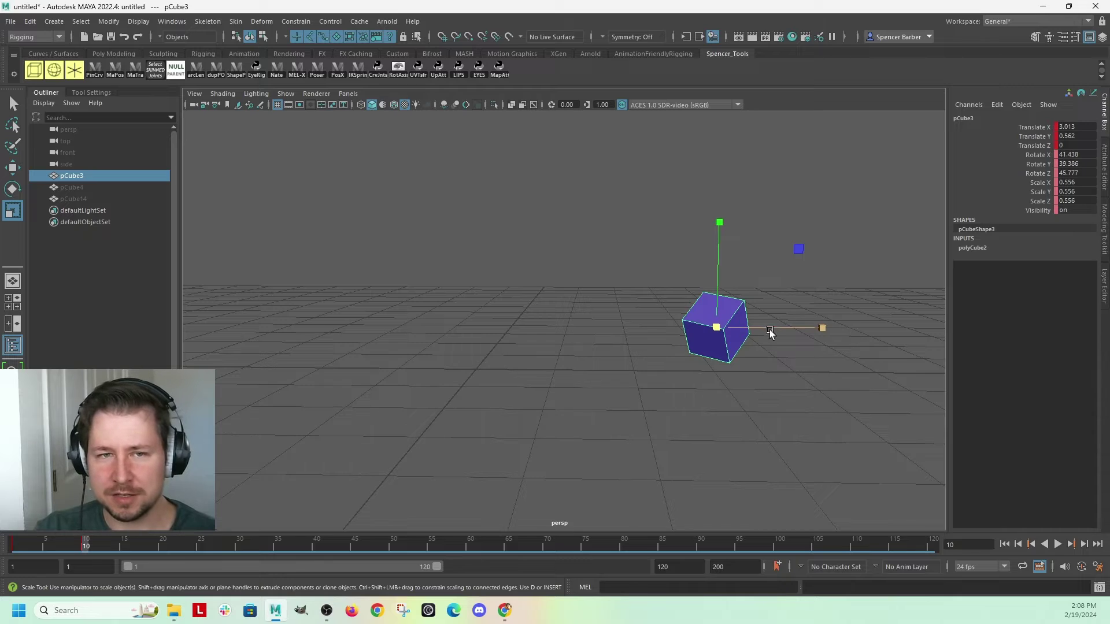
Undo a trial move, then set frame 10 rotation to 3.598, 46.602, 17.273 and scale 0.567
key(w)
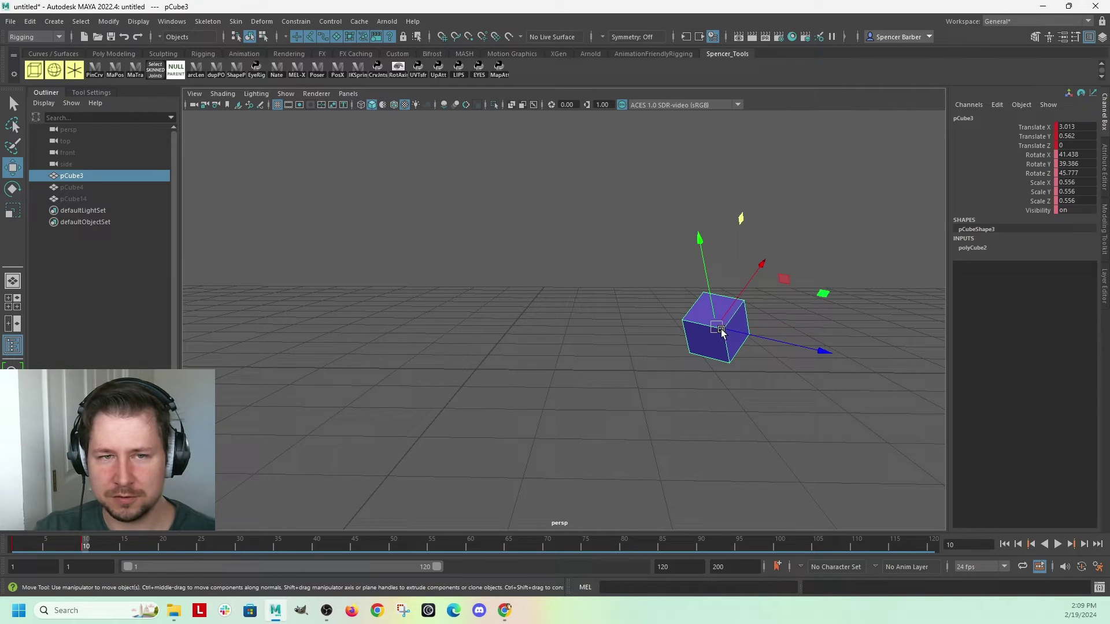
mouse_move(721, 331)
mouse_down()
mouse_move(763, 322)
mouse_move(694, 303)
mouse_move(701, 337)
mouse_move(702, 305)
mouse_move(782, 313)
mouse_move(731, 316)
mouse_up()
key(ctrl+z)
key(e)
key(r)
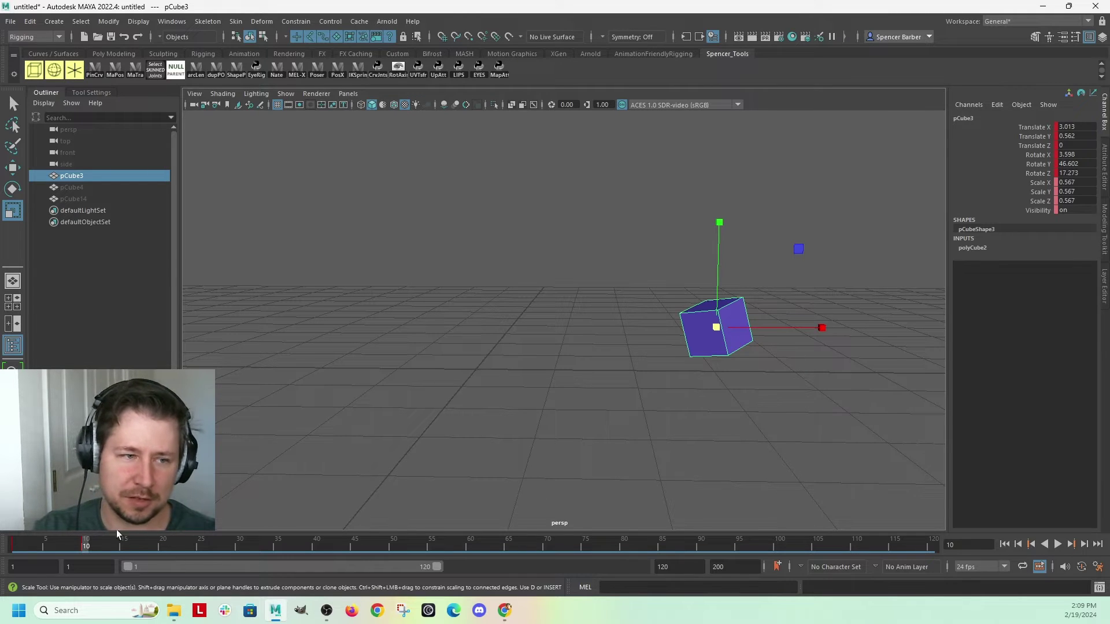
Scrub the time slider to frames 20, 27, 10 and 1 to preview the animation
drag(133, 539, 164, 546)
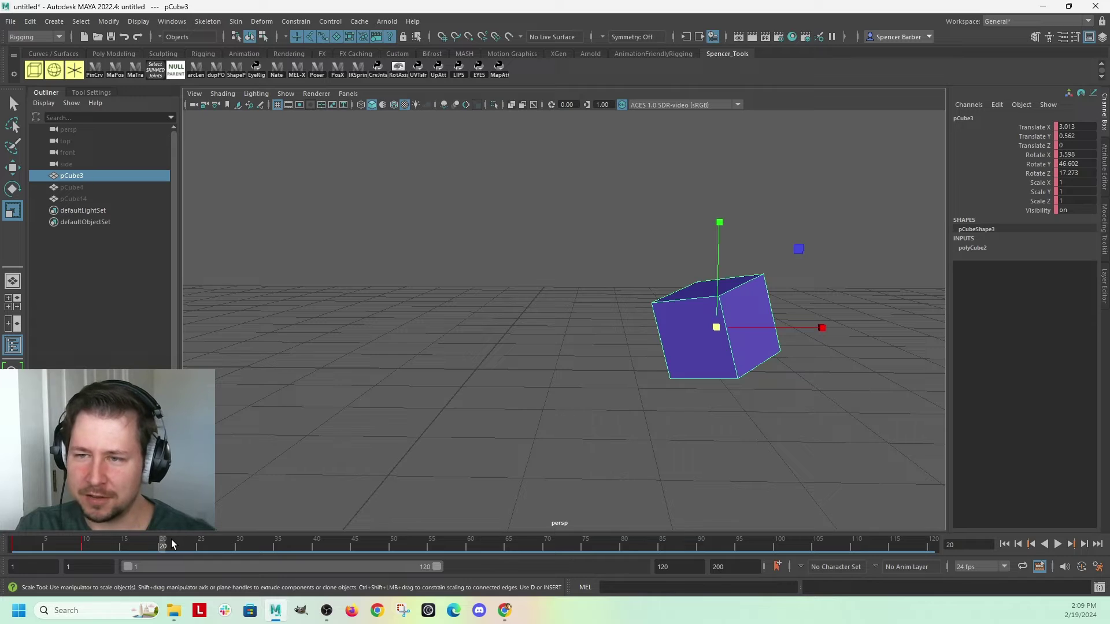
drag(168, 544, 216, 544)
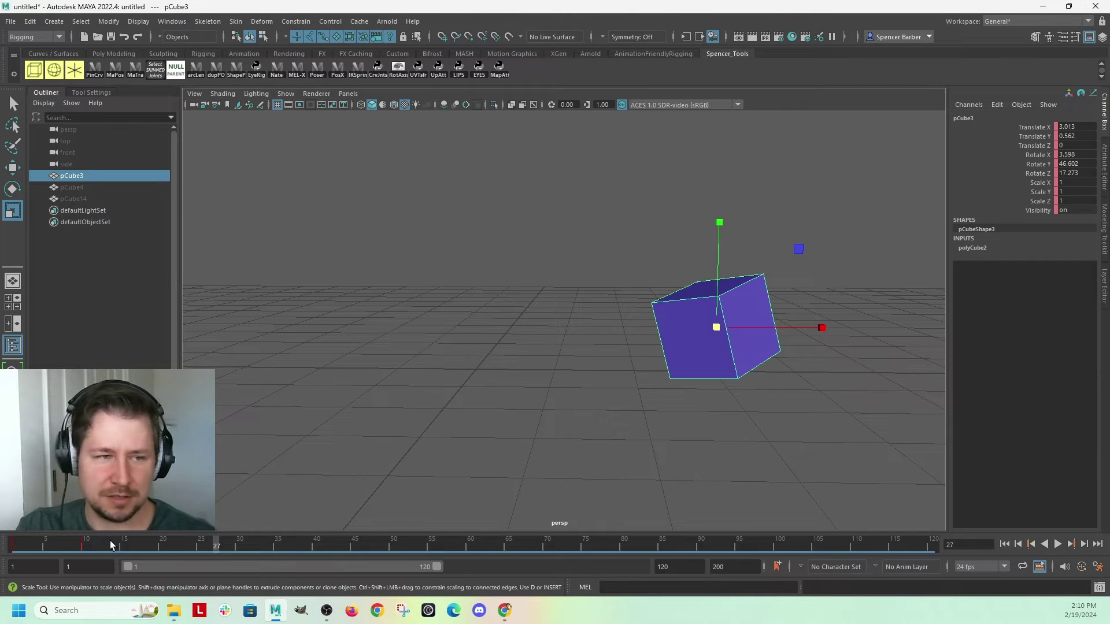
click(87, 544)
drag(83, 546, 15, 546)
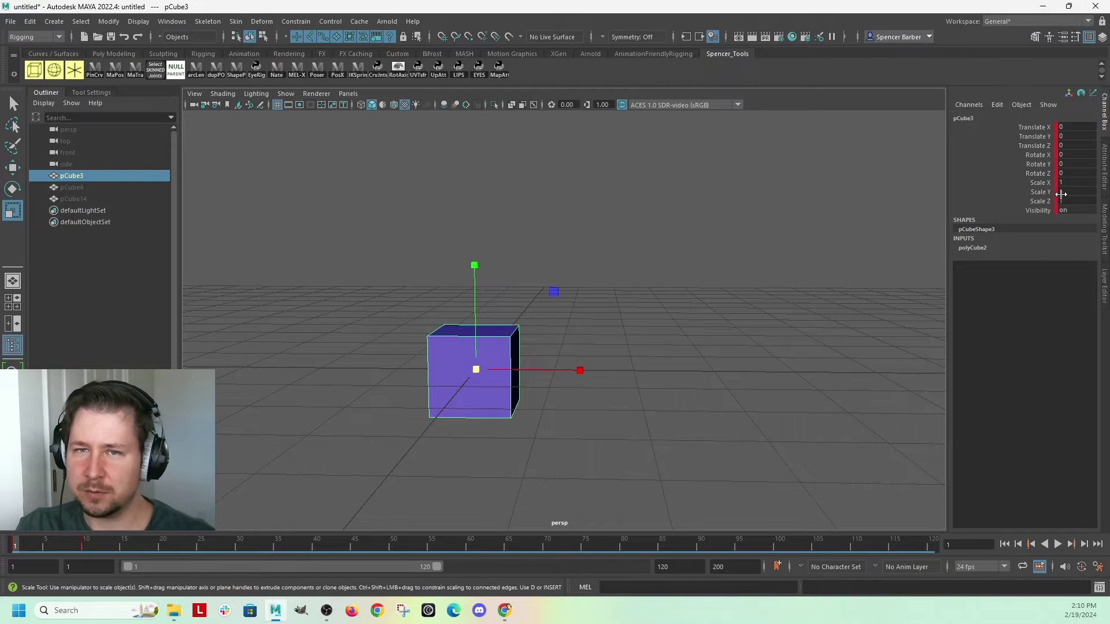
At frame 10, enlarge the cube about 2.4 times unkeyed, then revisit frame 10 to discard it
click(85, 546)
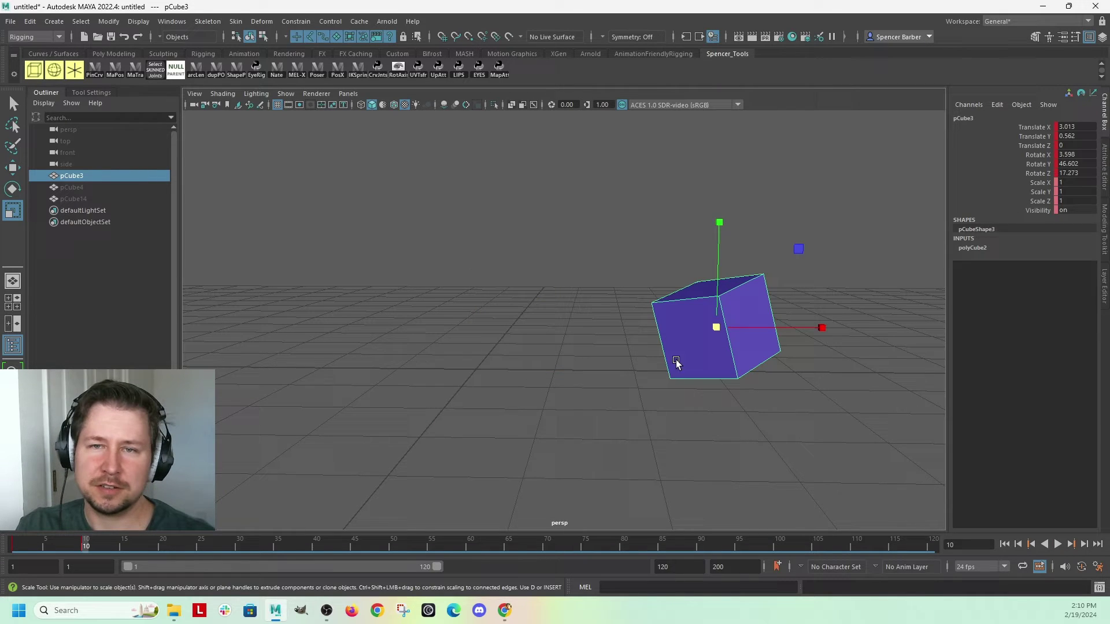
drag(731, 329, 749, 270)
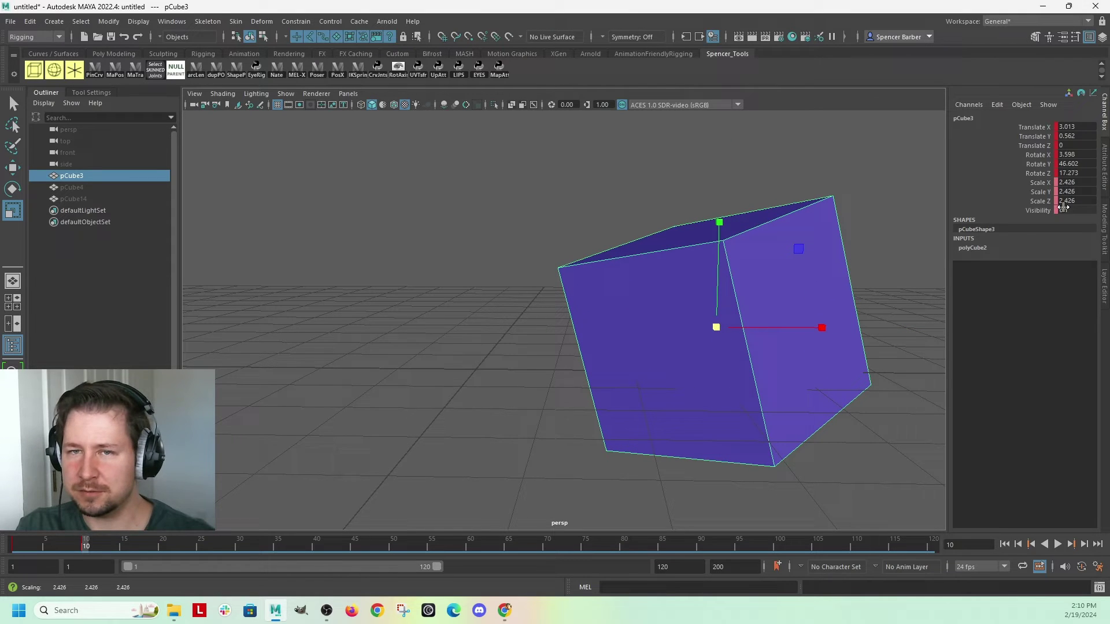
click(86, 546)
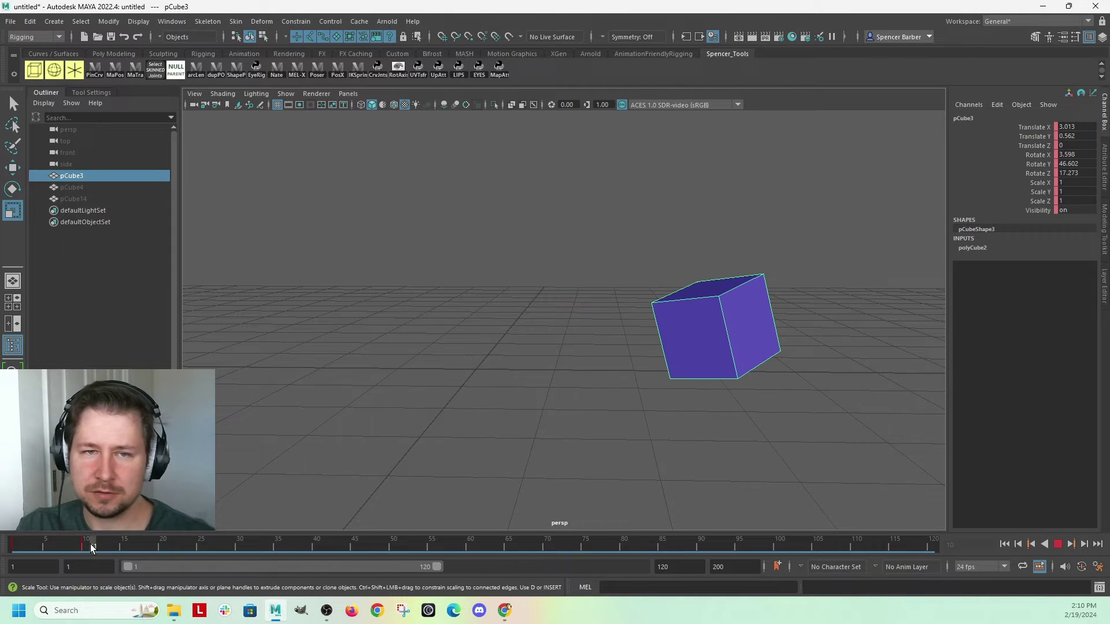
Scrub the cube's motion between frames 8 and 10, ending back at frame 1
drag(92, 547, 15, 588)
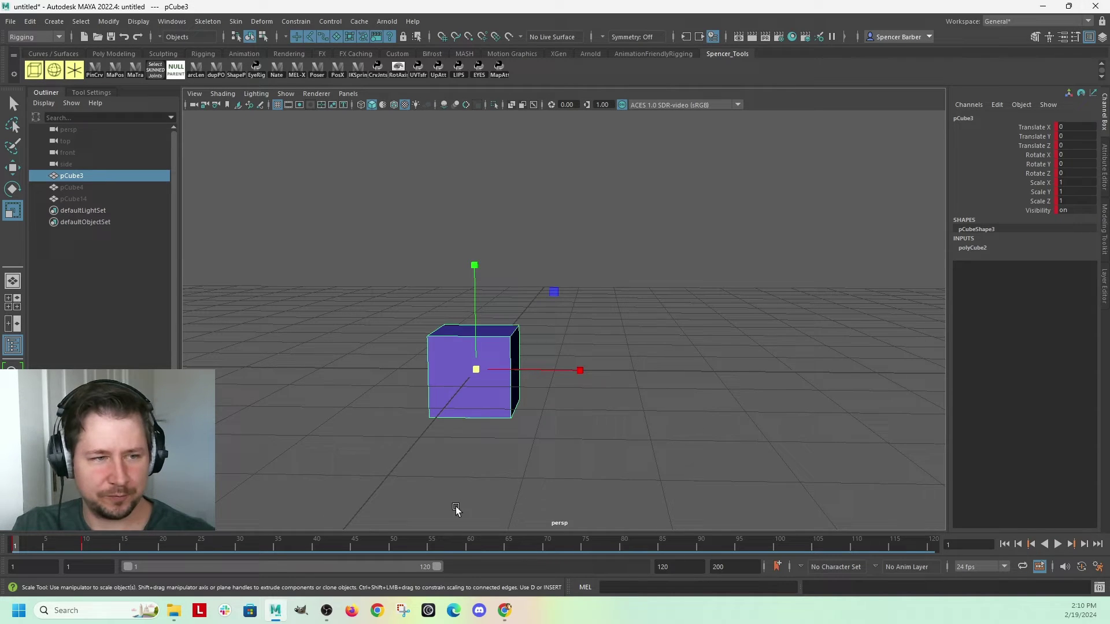
Select frames 2 to 13 on the time slider and delete their keys
click(100, 544)
shift+drag(101, 543, 1, 553)
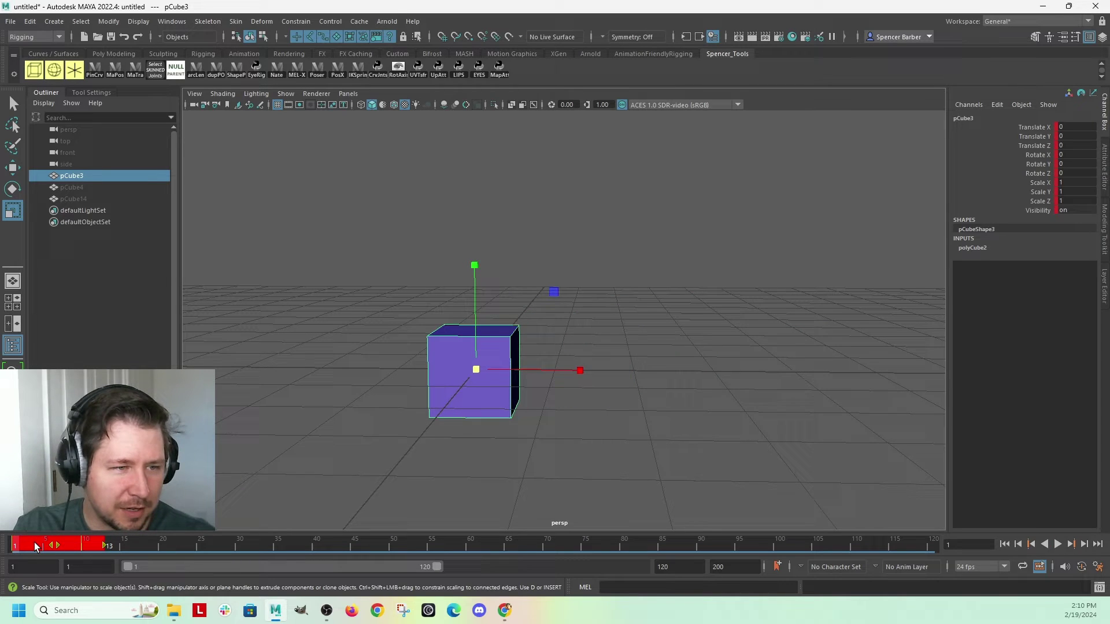
click(163, 549)
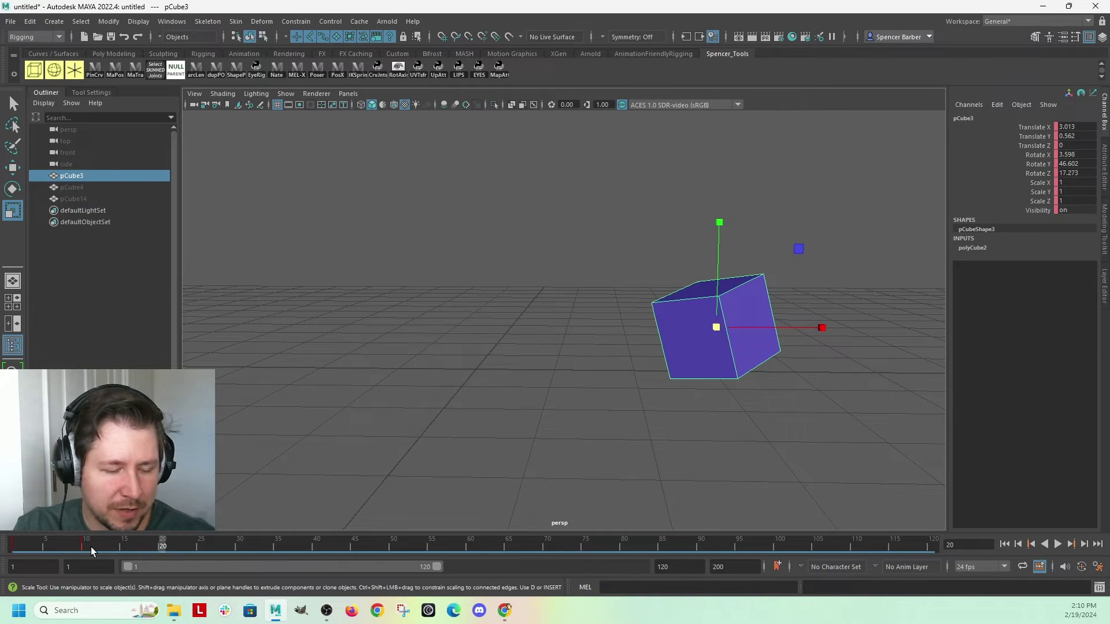
shift+click(101, 546)
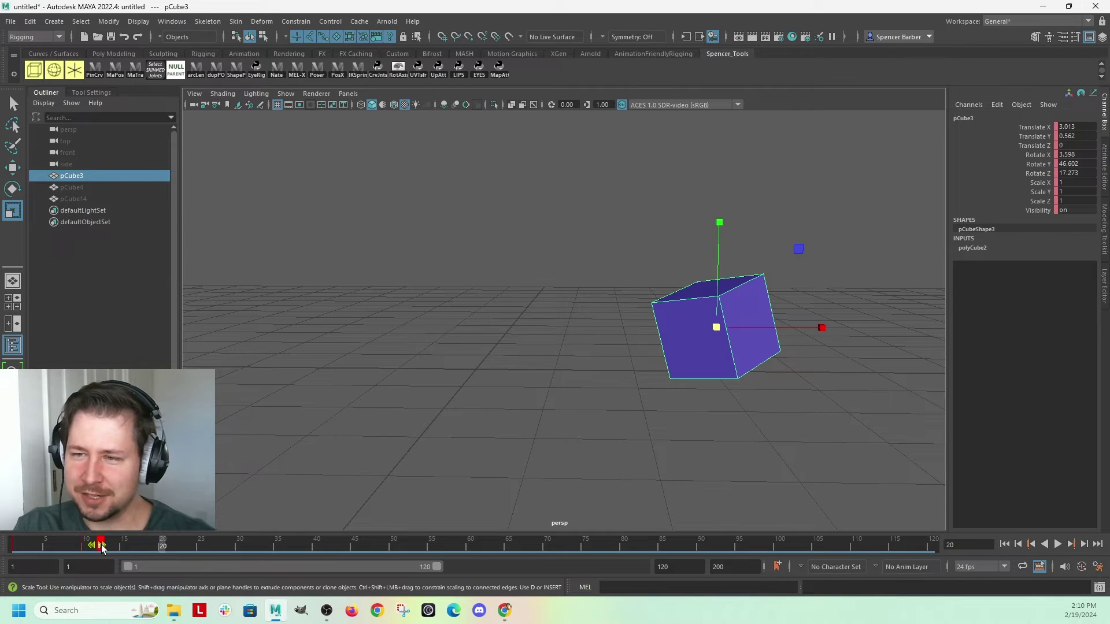
shift+drag(101, 546, 15, 547)
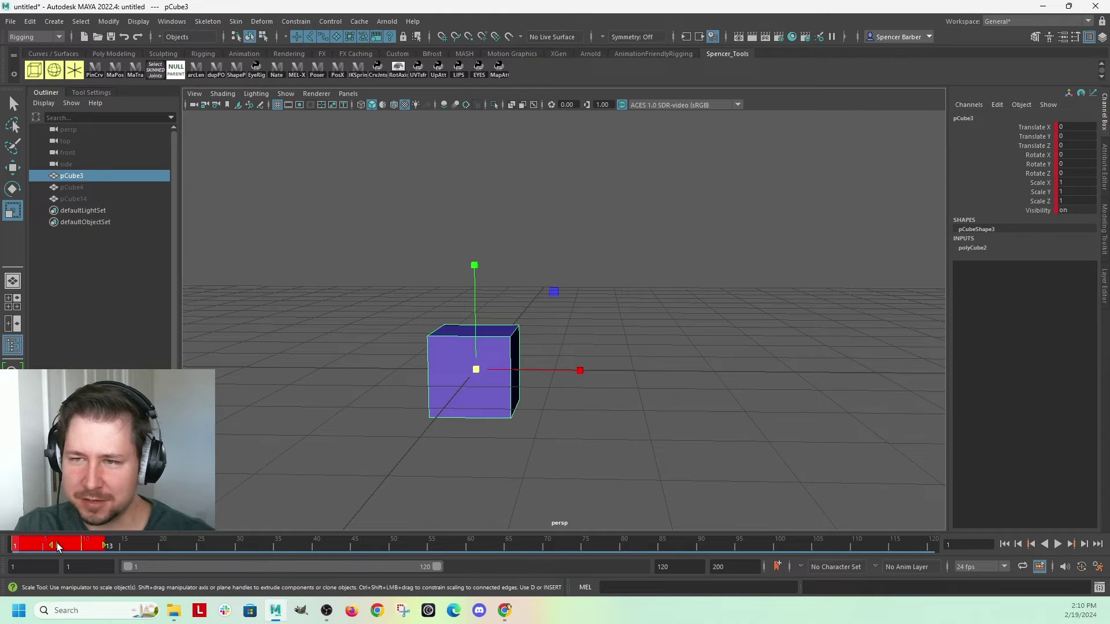
right_click(43, 551)
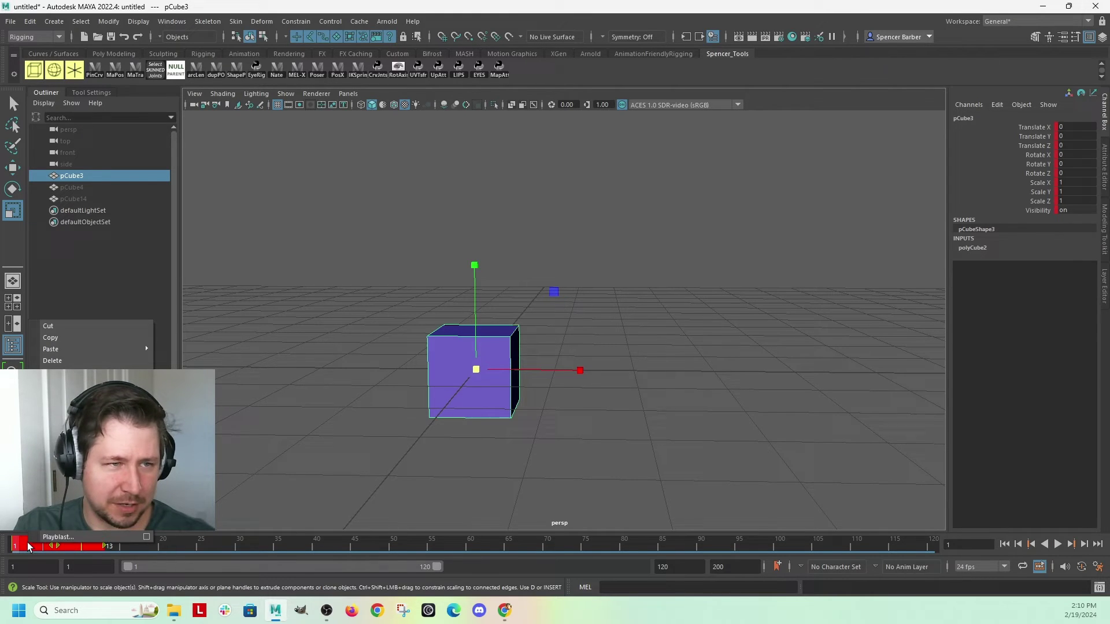
click(55, 360)
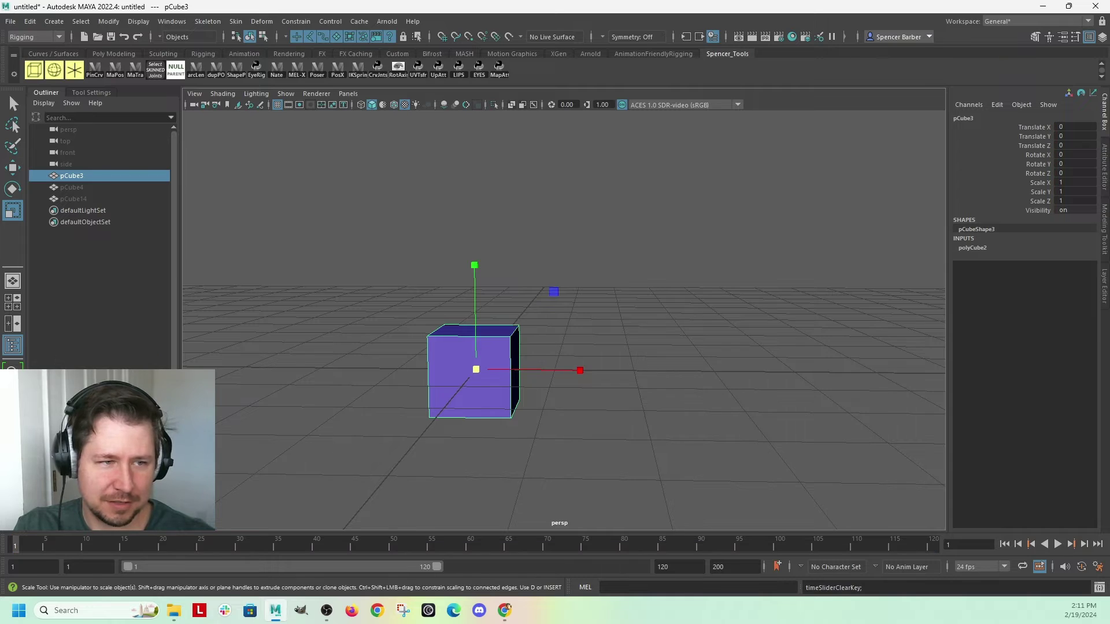
Accidentally delete the cube, then undo to restore it
drag(44, 535, 15, 543)
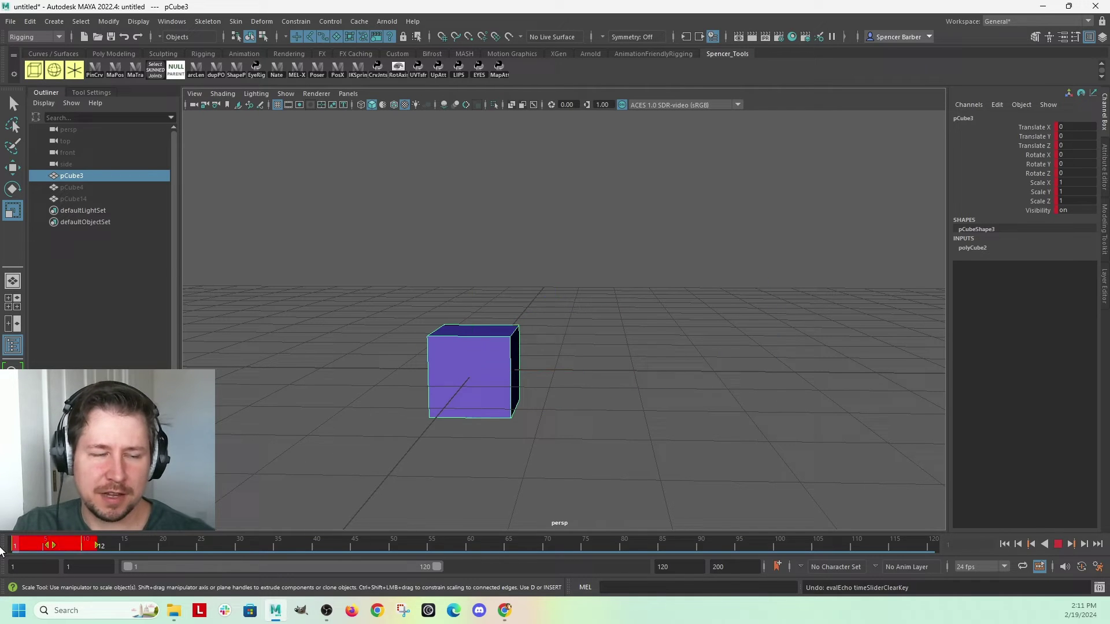
key(Delete)
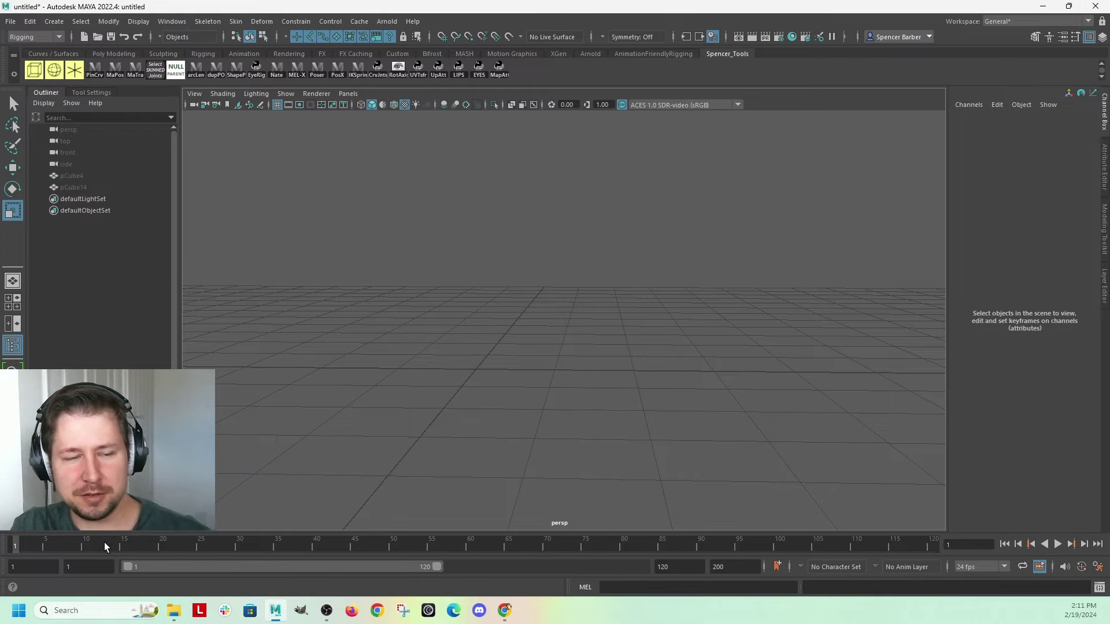
key(ctrl+z)
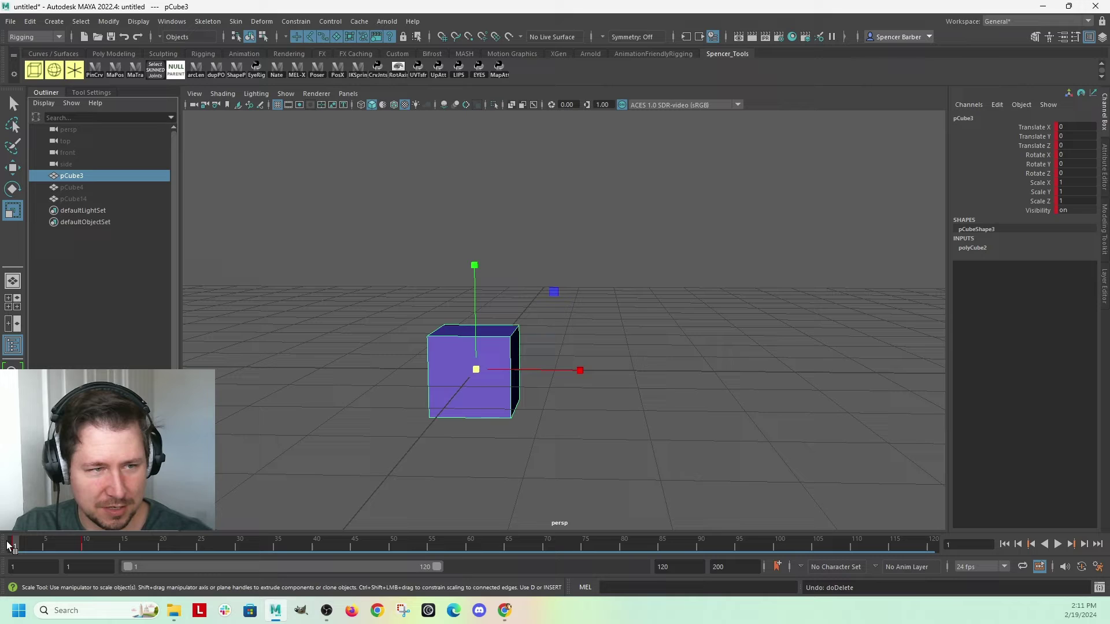
Play back, then select the remaining keyed frame range and delete its keys
key(alt+v)
key(alt+v)
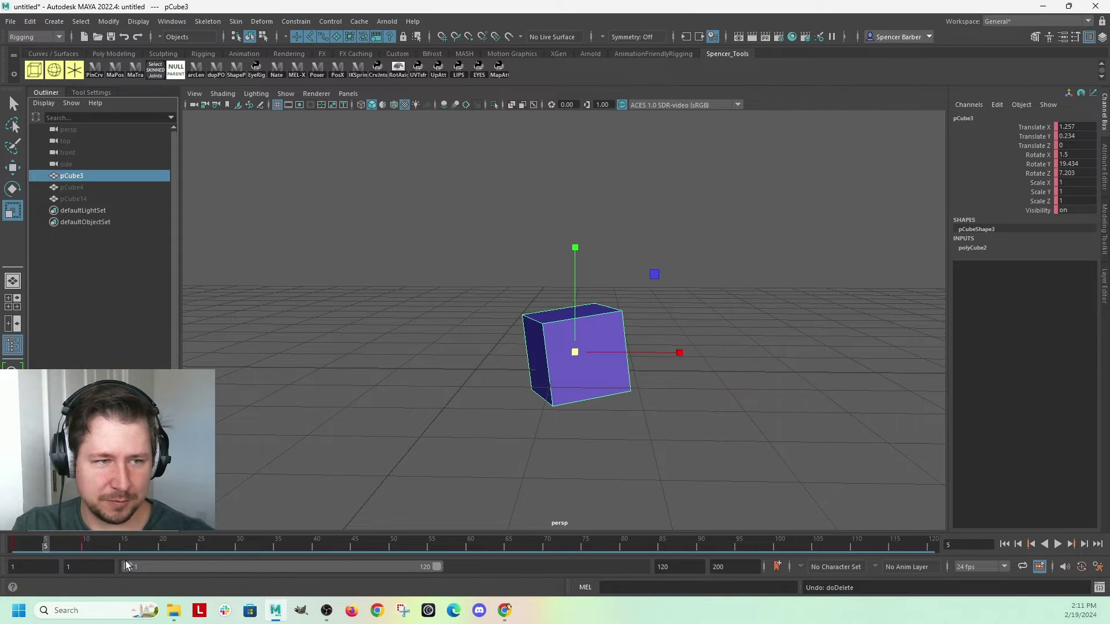
shift+drag(122, 546, 15, 549)
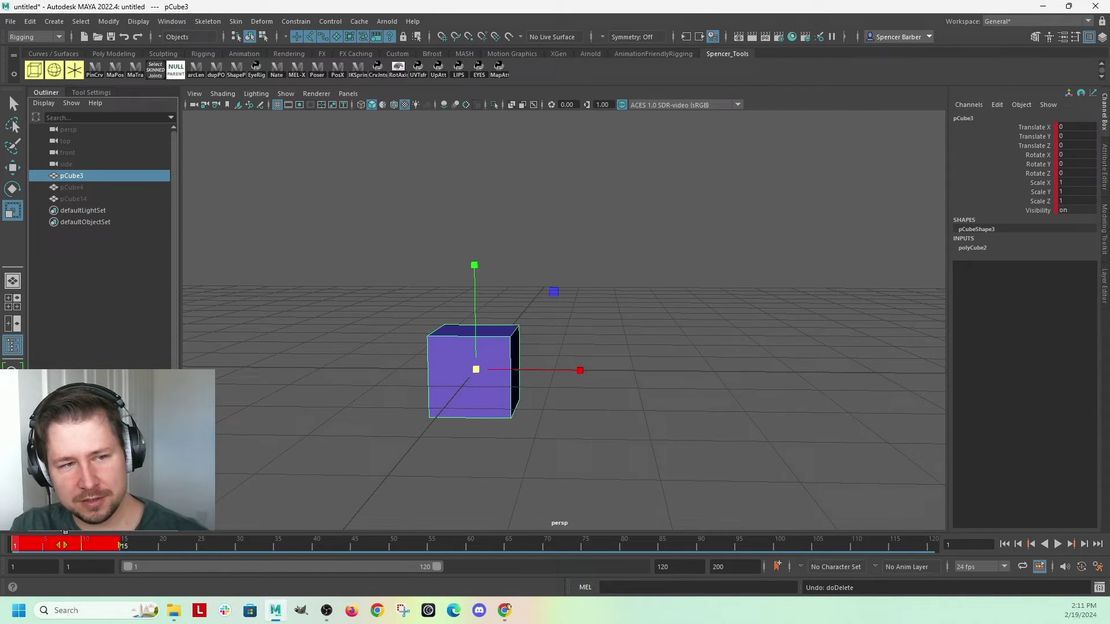
right_click(54, 545)
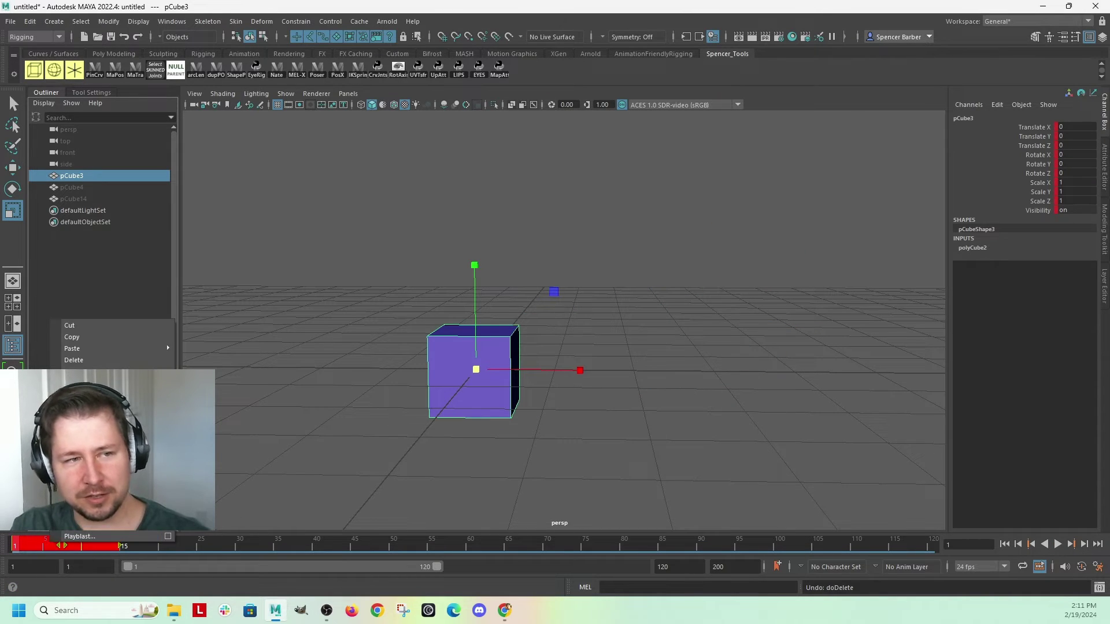
click(74, 359)
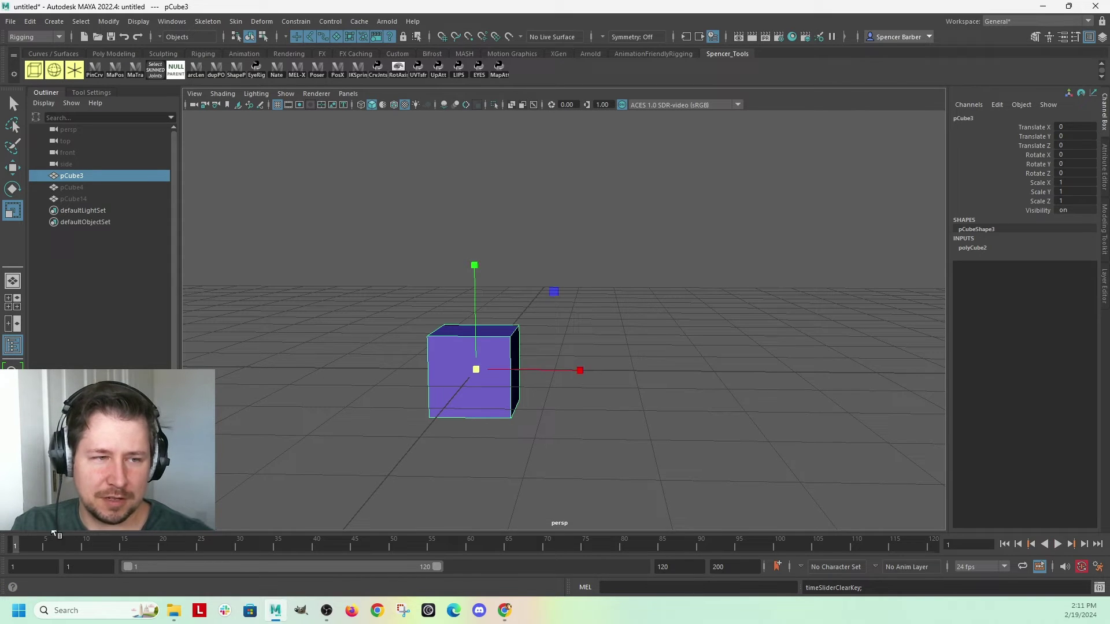
At frame 11, move the cube to 2.172, 1.369, -0.28 and rotate it to 19.594, 63.512, 17.187
drag(23, 545, 94, 554)
key(w)
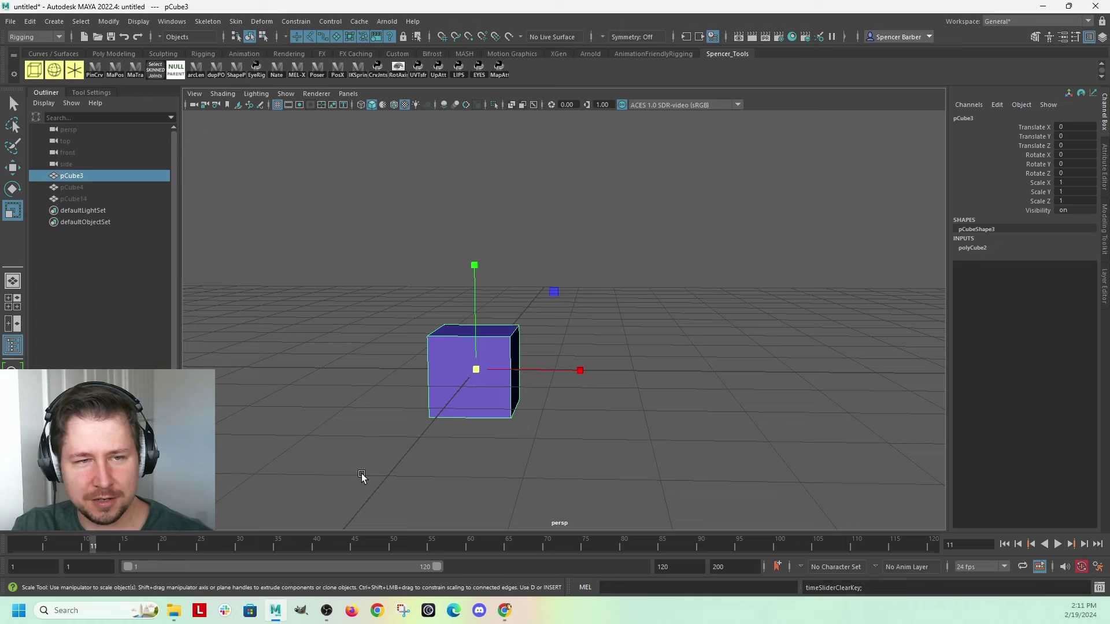
middle_drag(463, 405, 639, 295)
key(e)
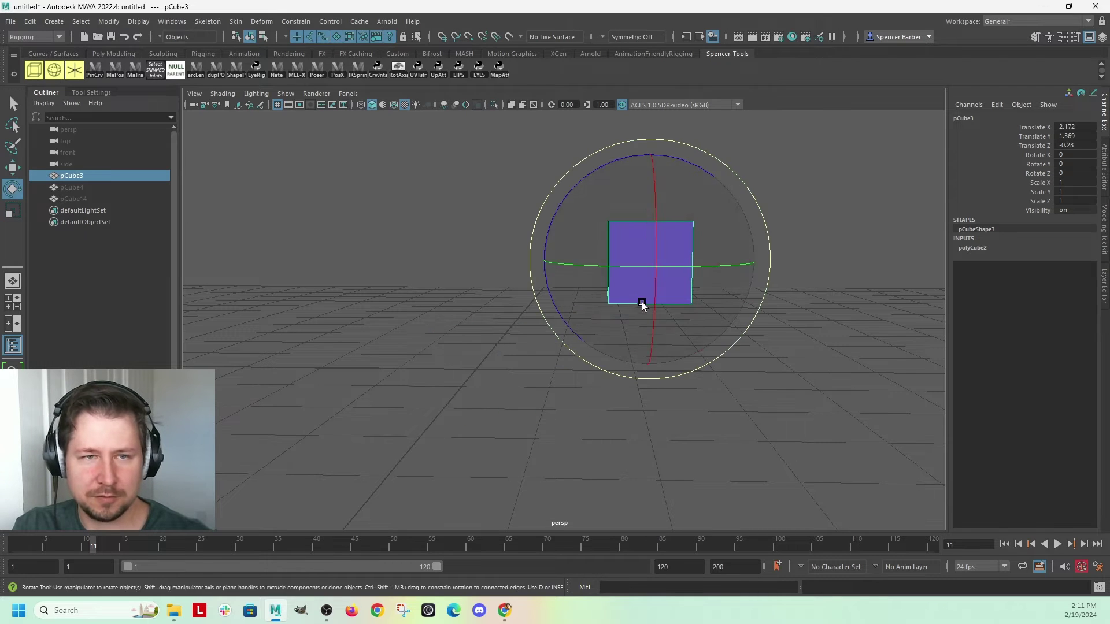
mouse_move(643, 304)
mouse_down()
mouse_move(717, 304)
mouse_move(649, 297)
mouse_up()
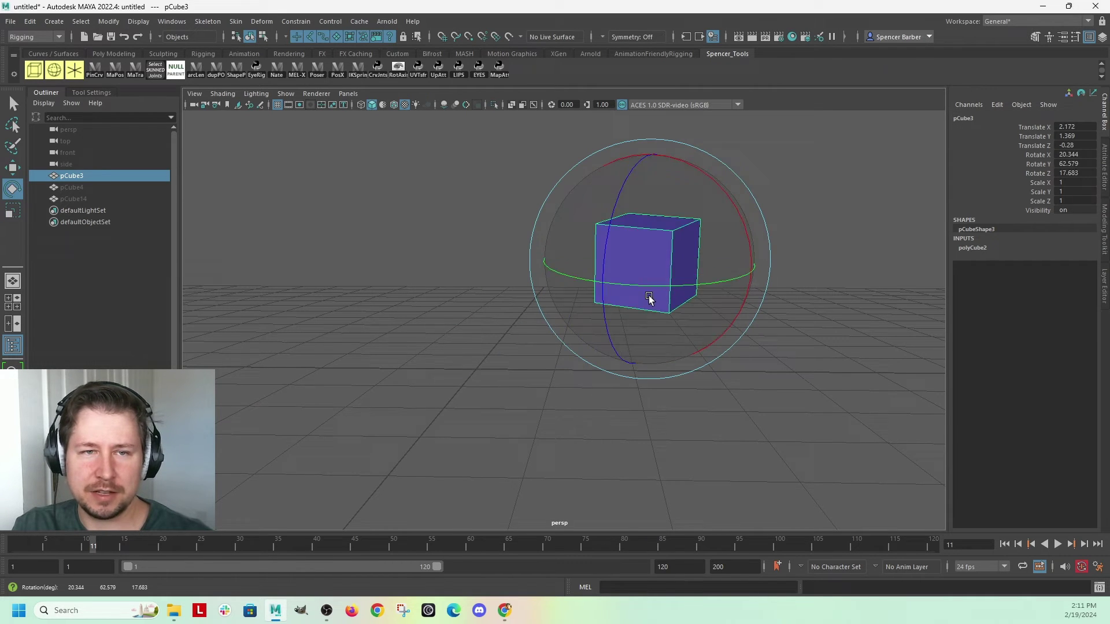
Play the animation from frame 1 and scrub back to review the motion
click(18, 549)
key(alt+v)
drag(165, 547, 56, 549)
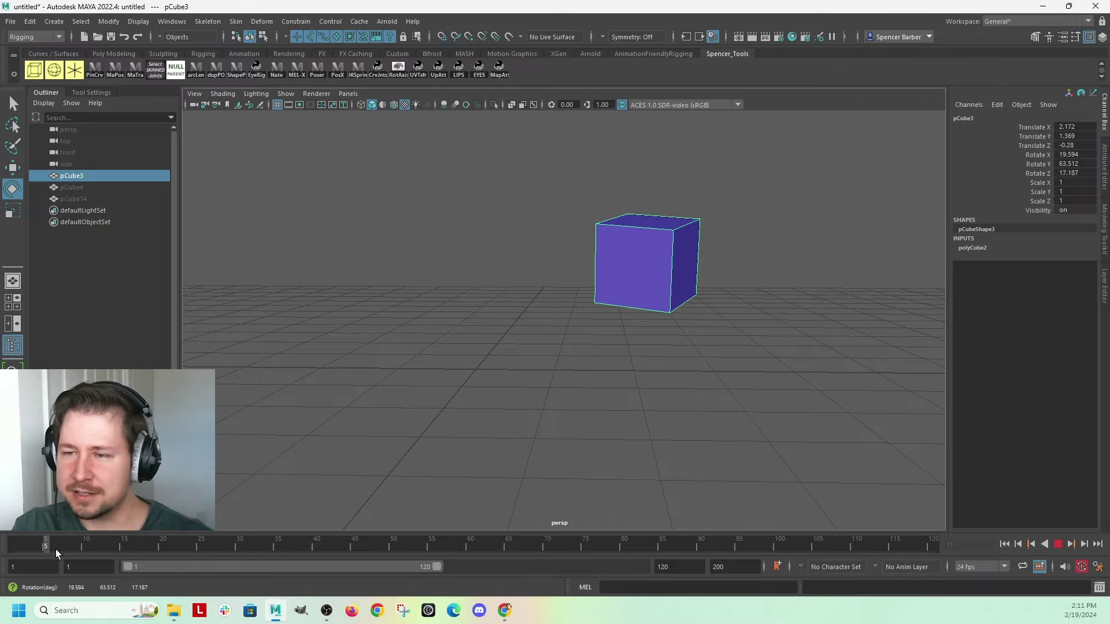
key(alt+v)
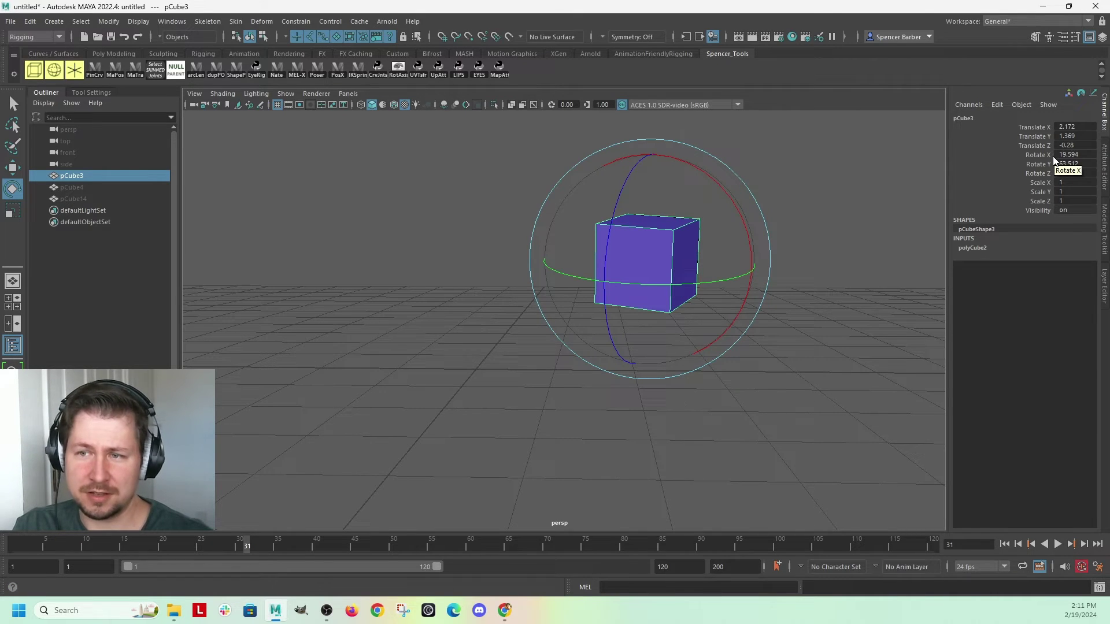
At frame 30, set Rotate X, Y and Z to 0 in the Channel Box, then reselect the cube
drag(246, 549, 240, 550)
drag(1055, 130, 1067, 173)
text(0)
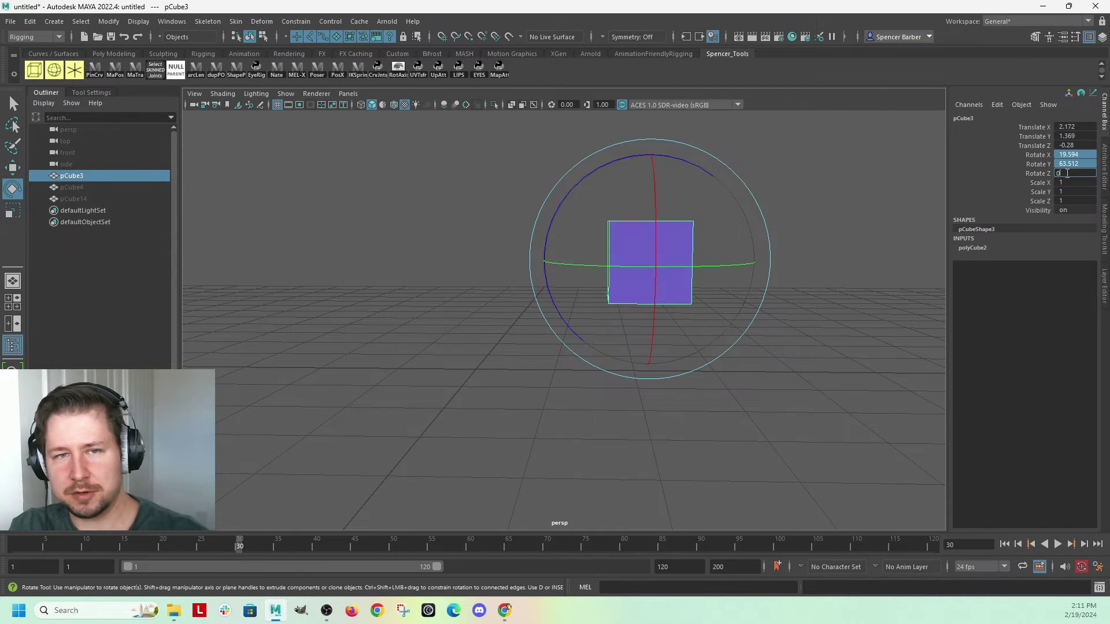
click(868, 241)
click(657, 256)
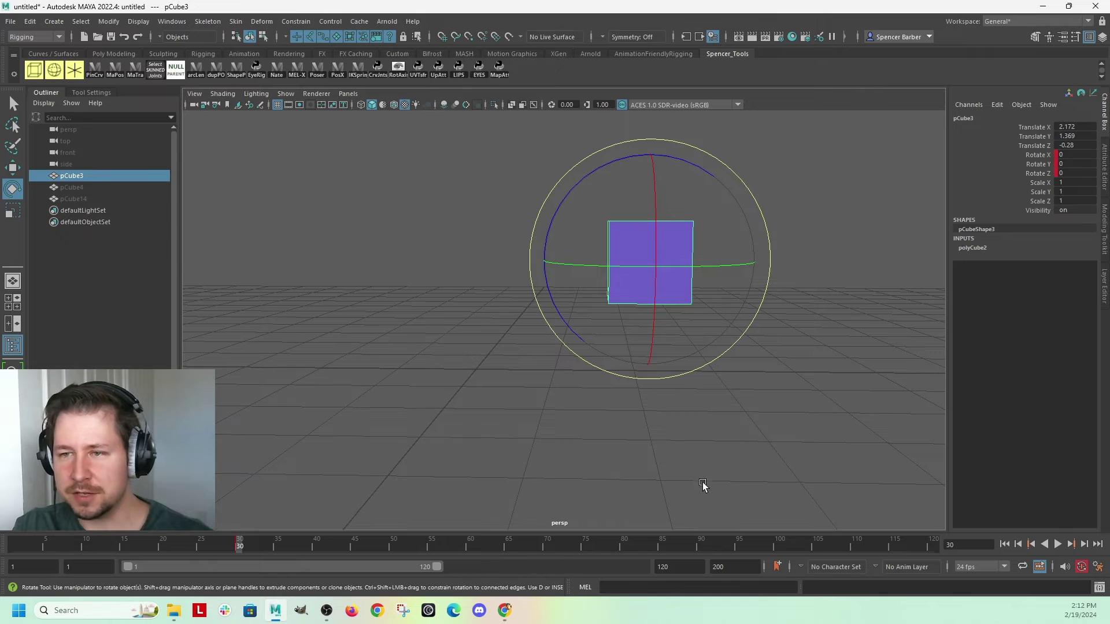
Rotate the cube into a tilted pose of 39.382, -39.423, -8.877 at frame 50
key(alt+v)
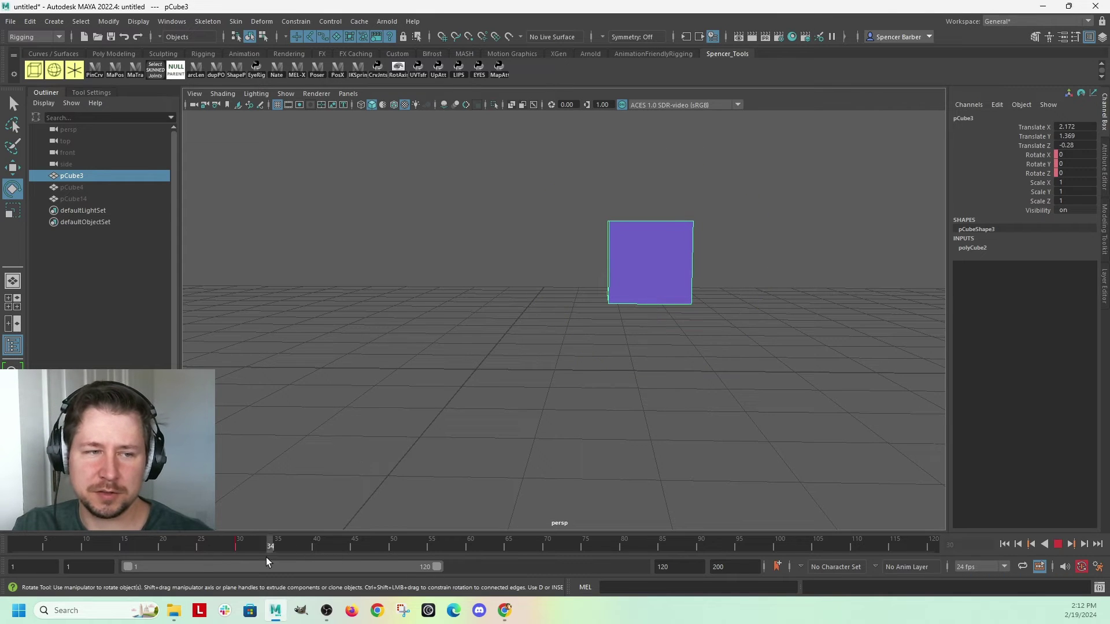
key(alt+v)
drag(586, 333, 681, 251)
drag(1061, 163, 1060, 183)
click(1053, 156)
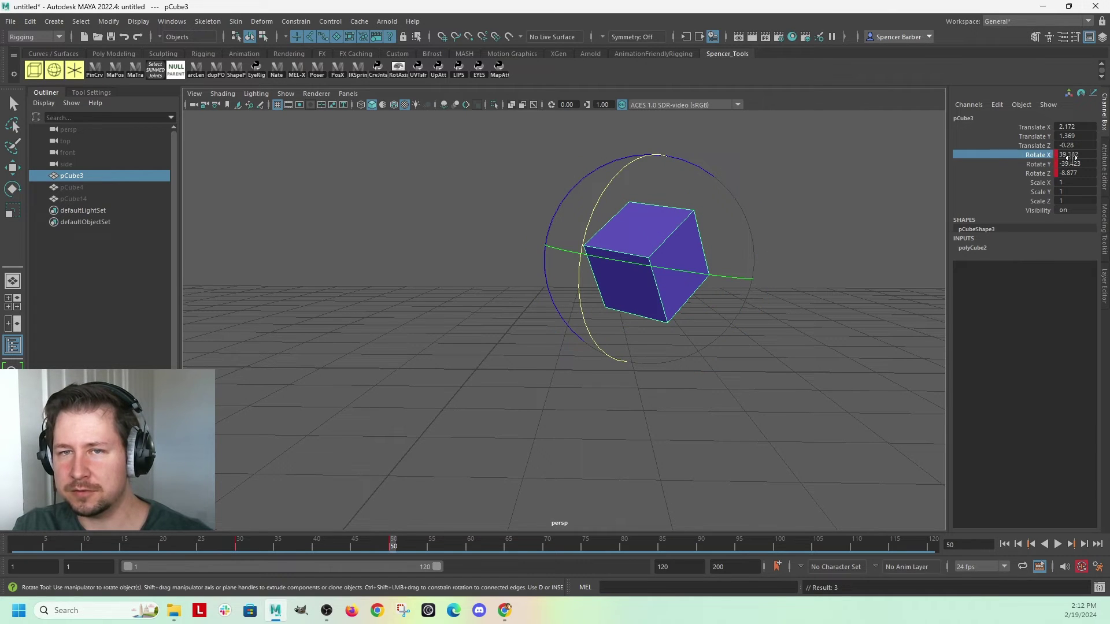
click(832, 181)
click(626, 299)
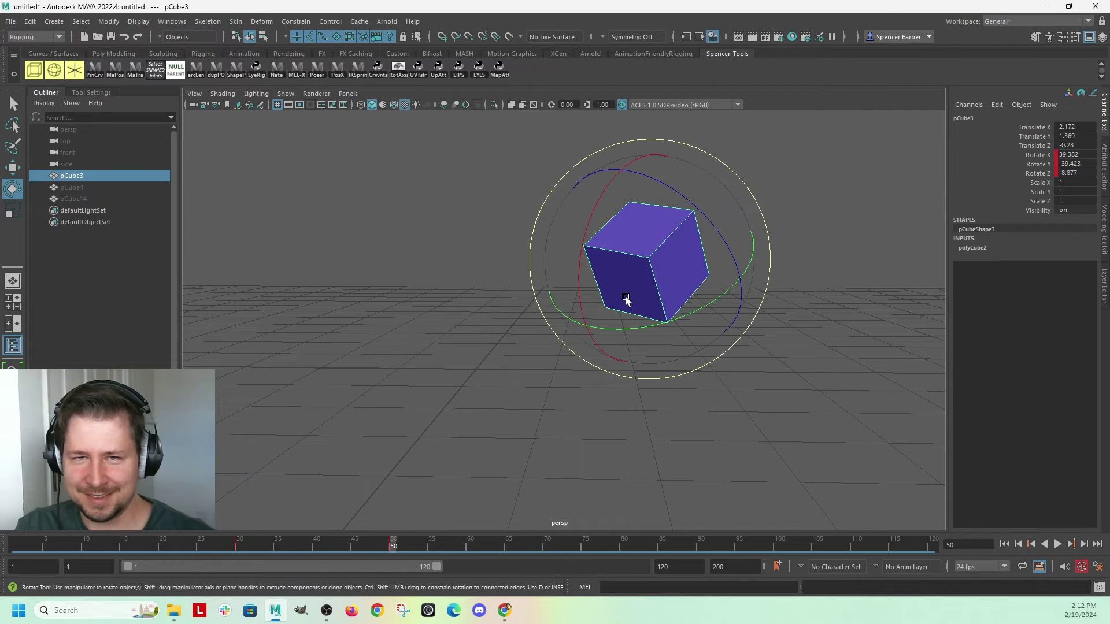
At frame 68, rotate the cube into a new pose and key its rotation
drag(531, 546, 534, 550)
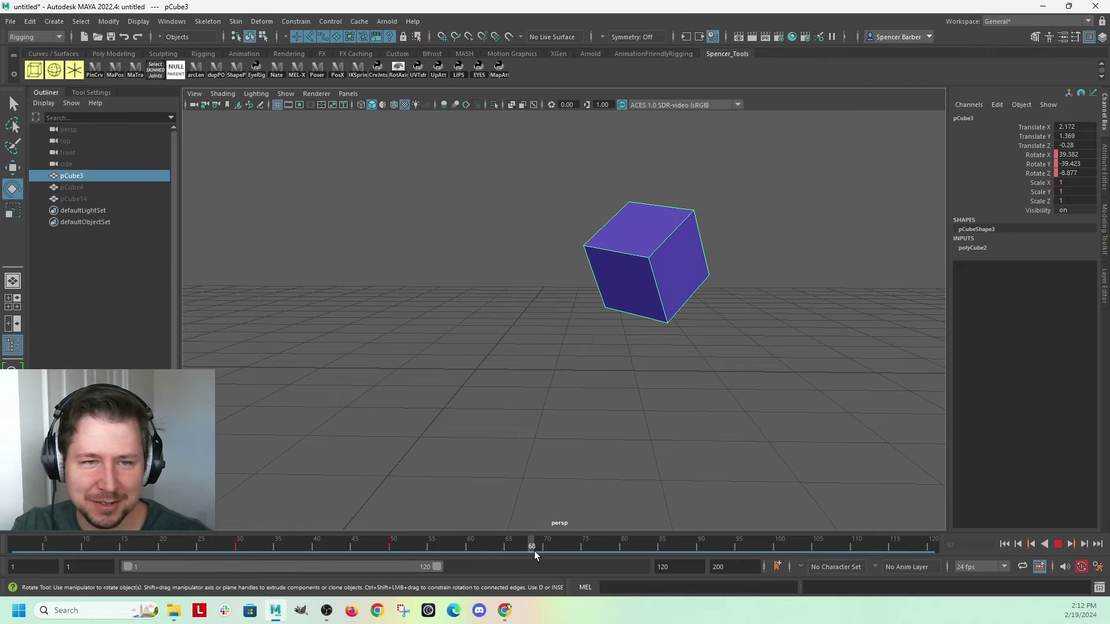
drag(644, 247, 750, 317)
key(shift+e)
At frame 92, rotate the cube into another pose, key it, and scrub back to review
click(716, 546)
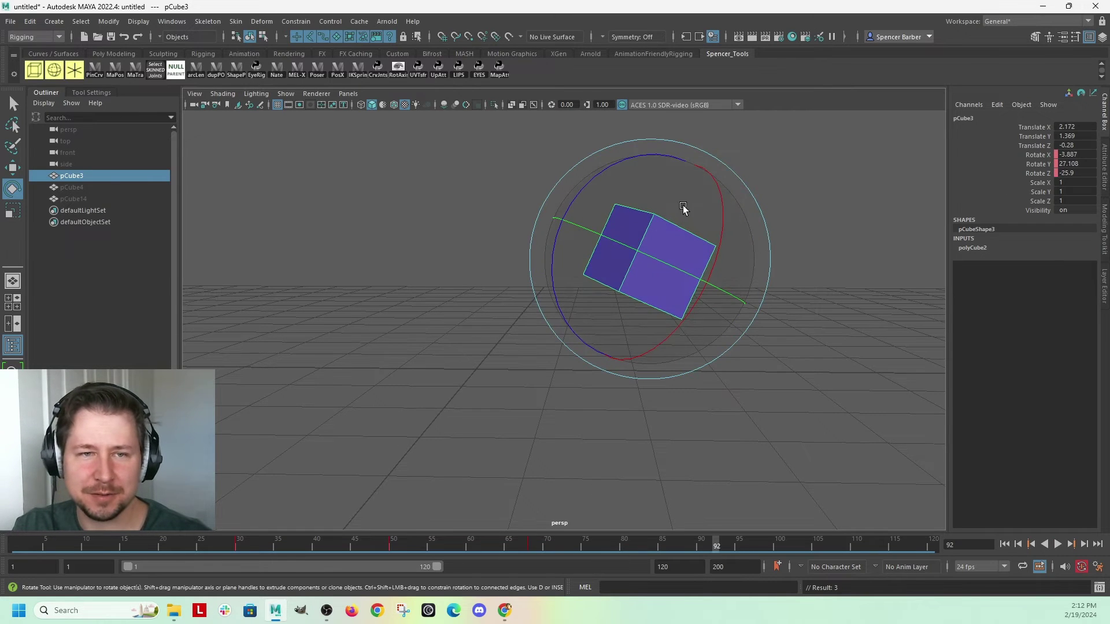
drag(683, 208, 559, 318)
key(shift+e)
drag(555, 546, 117, 549)
Move the cube to translate 4.06, -0.204, -0.157, check frames 36, 62 and 31, then return to frame 1
key(w)
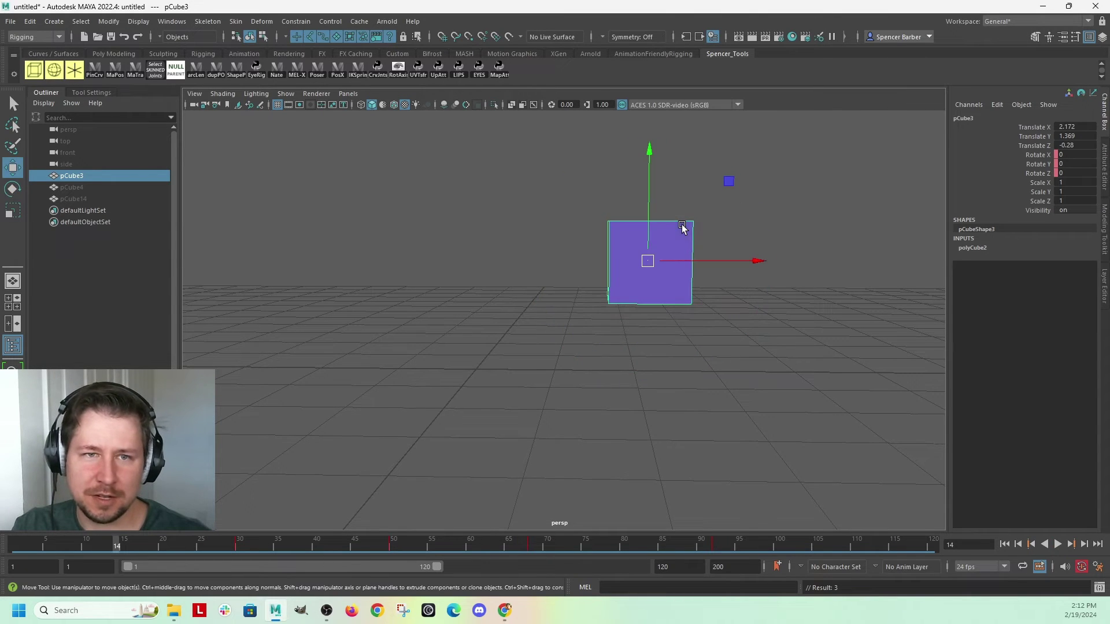
drag(649, 262, 796, 386)
click(285, 546)
click(483, 549)
drag(422, 550, 246, 617)
key(alt+shift+v)
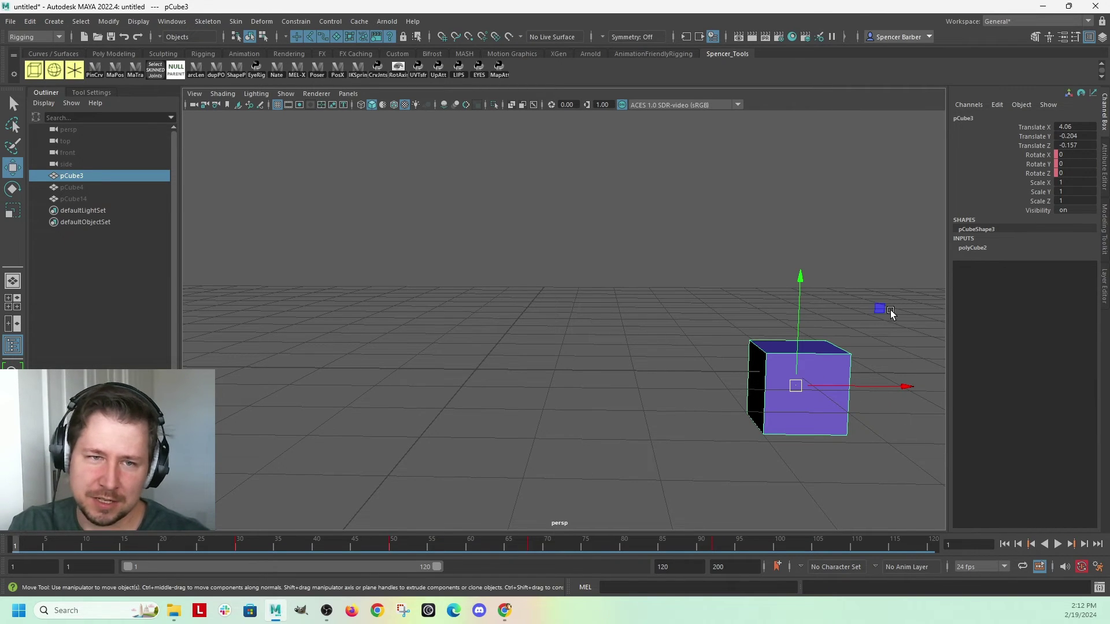
Key the cube moved up and right, then play back and review its motion around frame 40
middle_drag(879, 308, 558, 248)
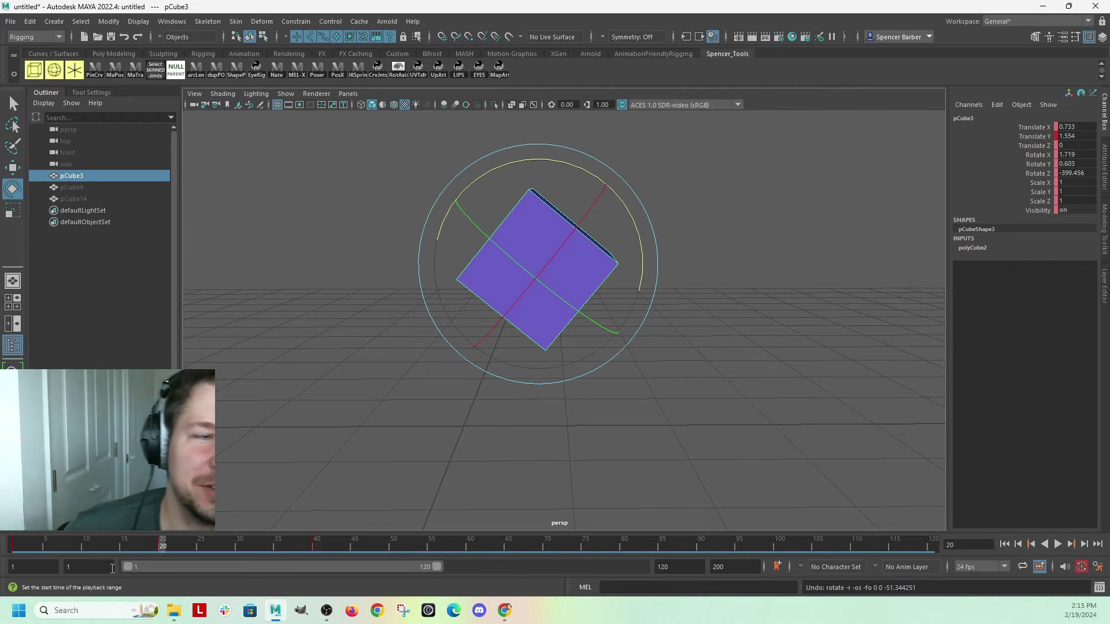
key(alt+v)
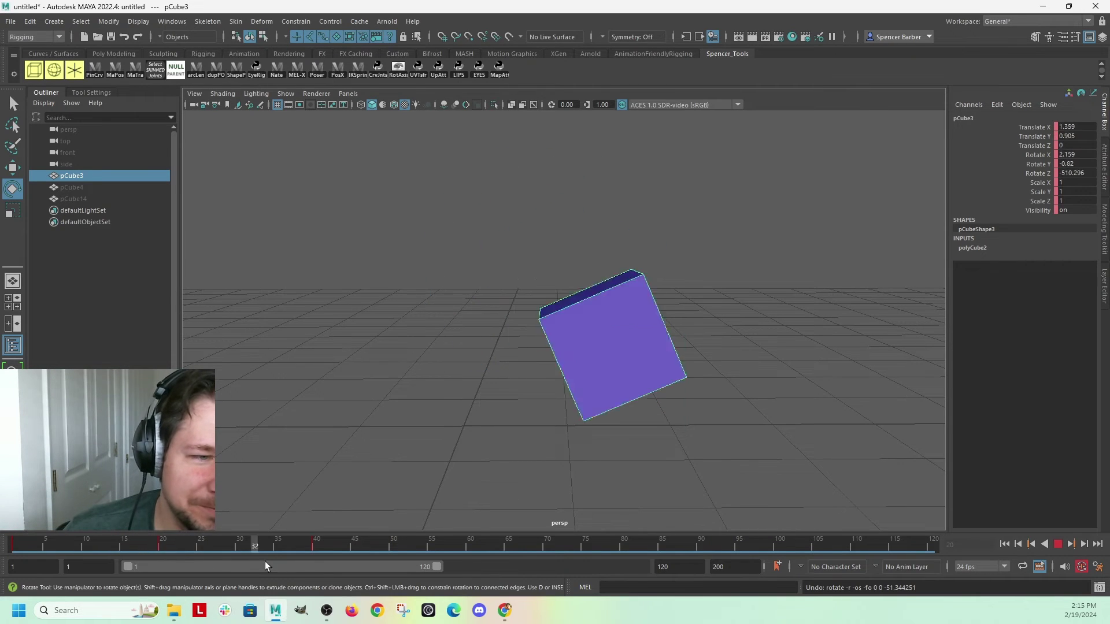
click(315, 549)
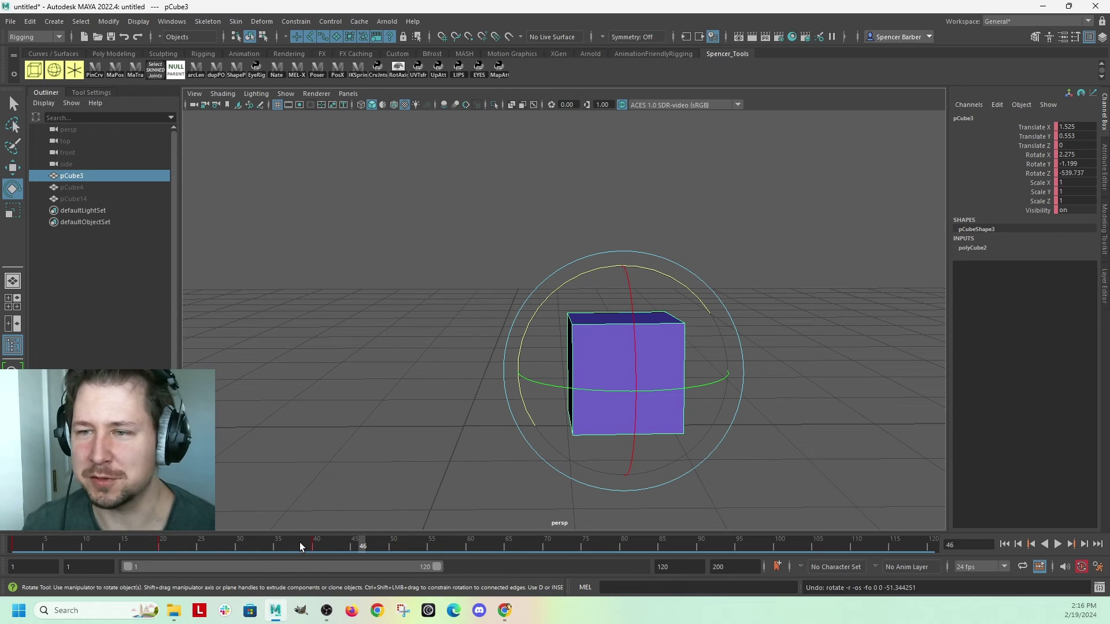
drag(380, 549, 317, 567)
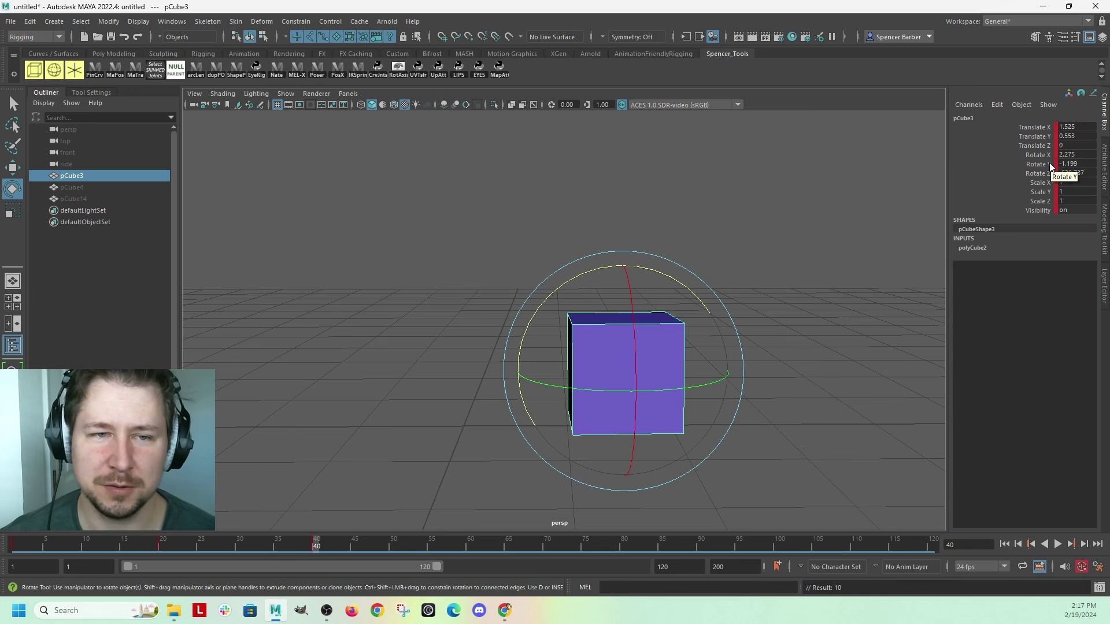
Remove pCube3's frame 40 key, leaving translate 0, 1.554, 0 and Z rotation -269.565
alt+drag(792, 342, 684, 322)
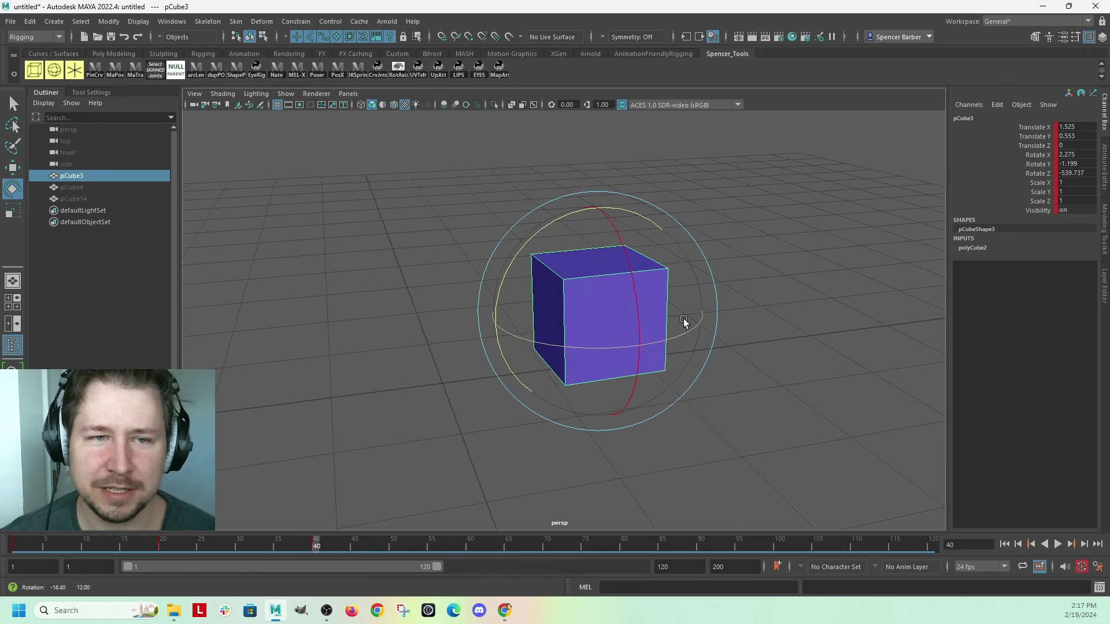
drag(324, 546, 93, 546)
click(315, 546)
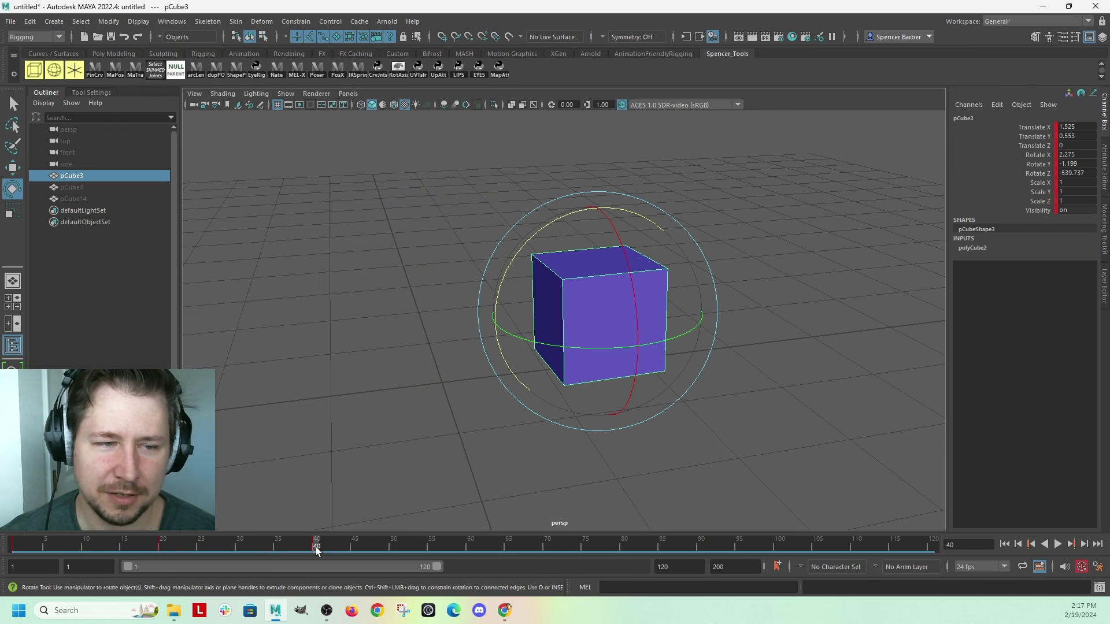
right_click(315, 546)
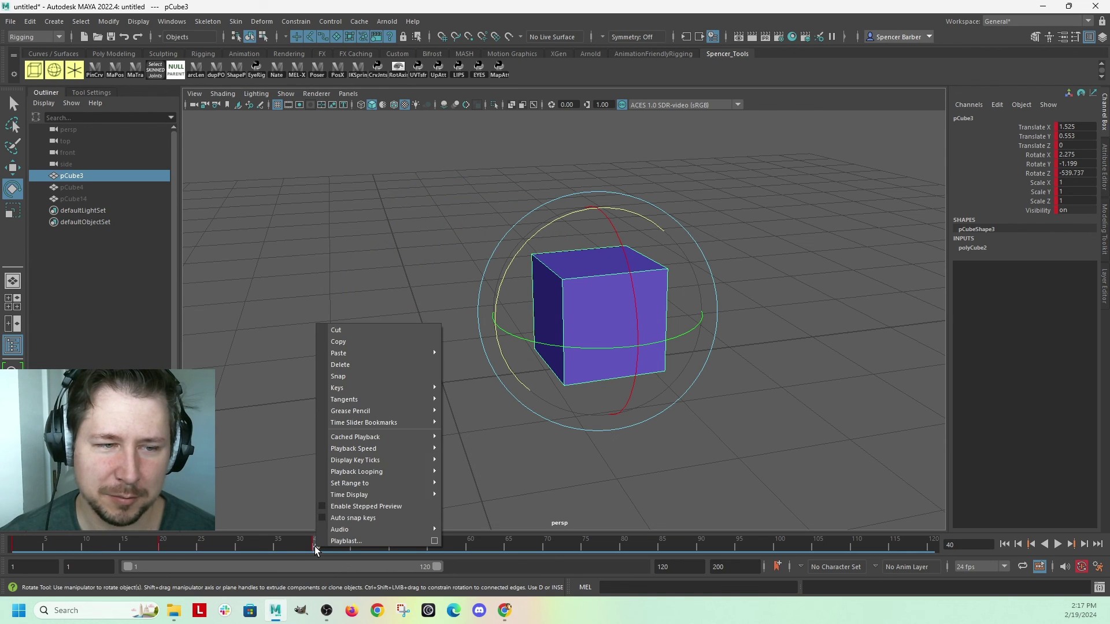
click(353, 365)
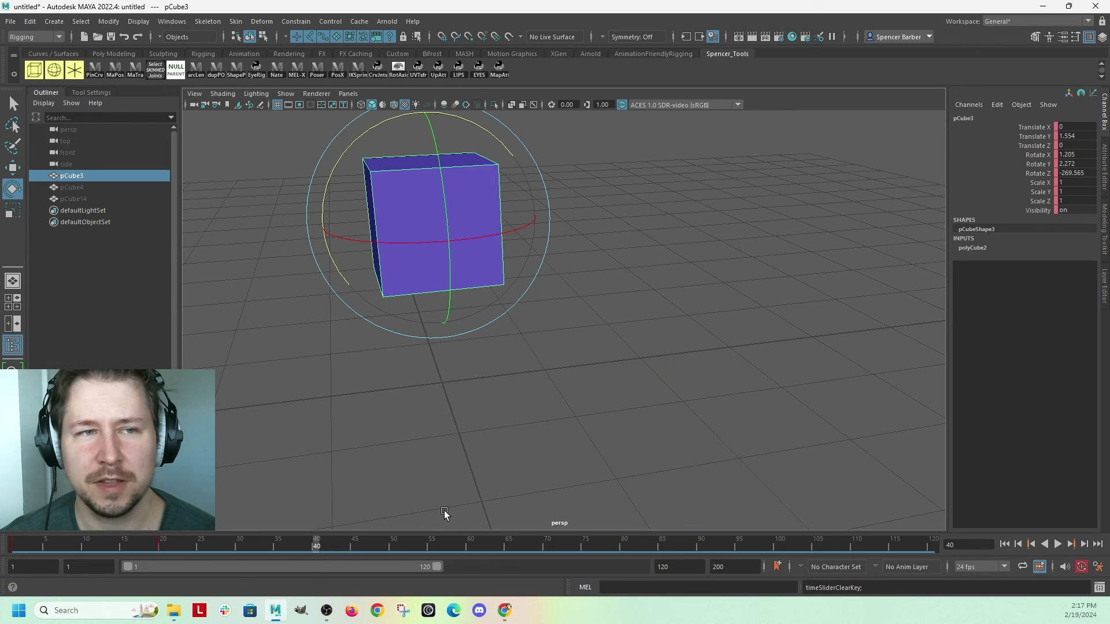
alt+drag(445, 516, 601, 486)
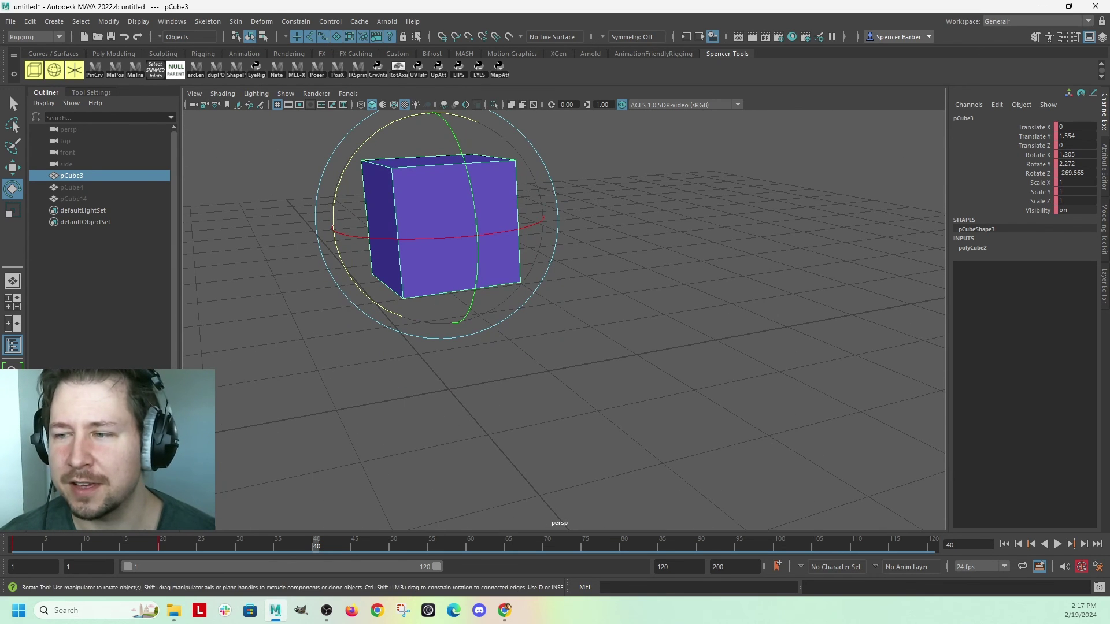